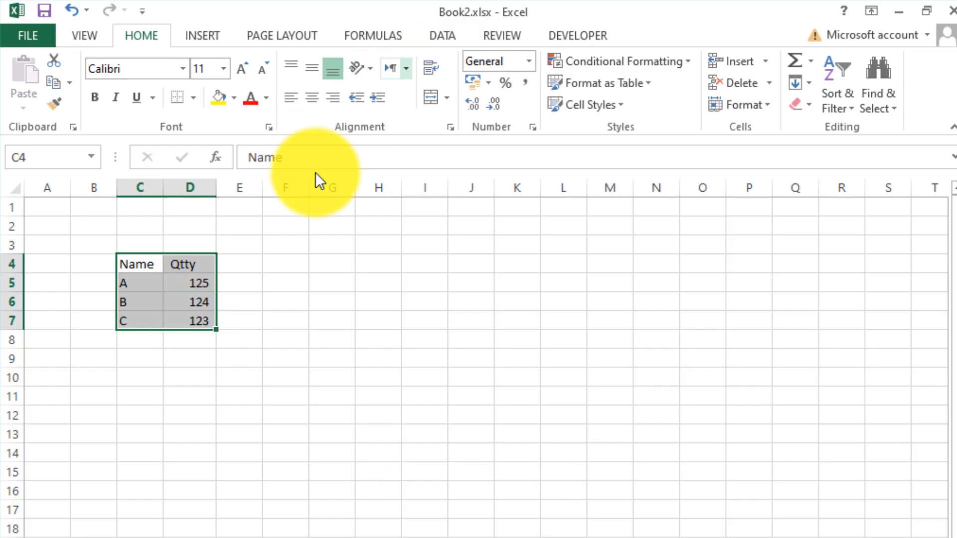
# Make the header cells C4:D4 (Name and Qtty) bold.
pyautogui.click(145, 267)
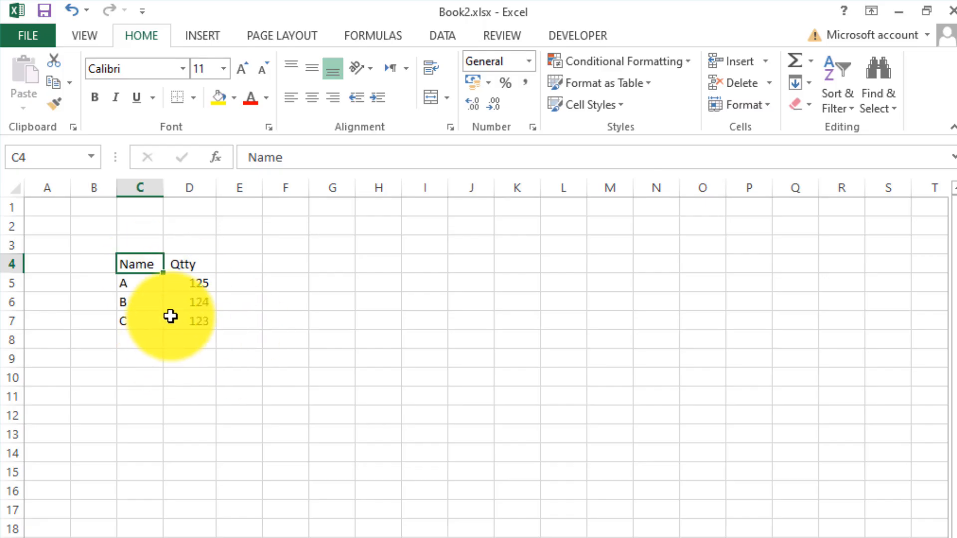
pyautogui.moveTo(139, 264); pyautogui.dragTo(192, 264)
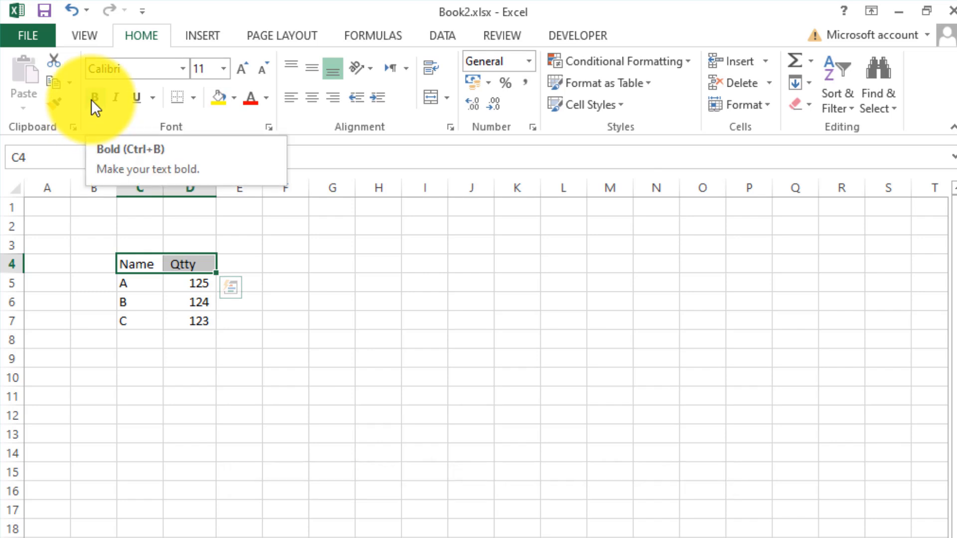
pyautogui.hotkey('ctrl', 'b')
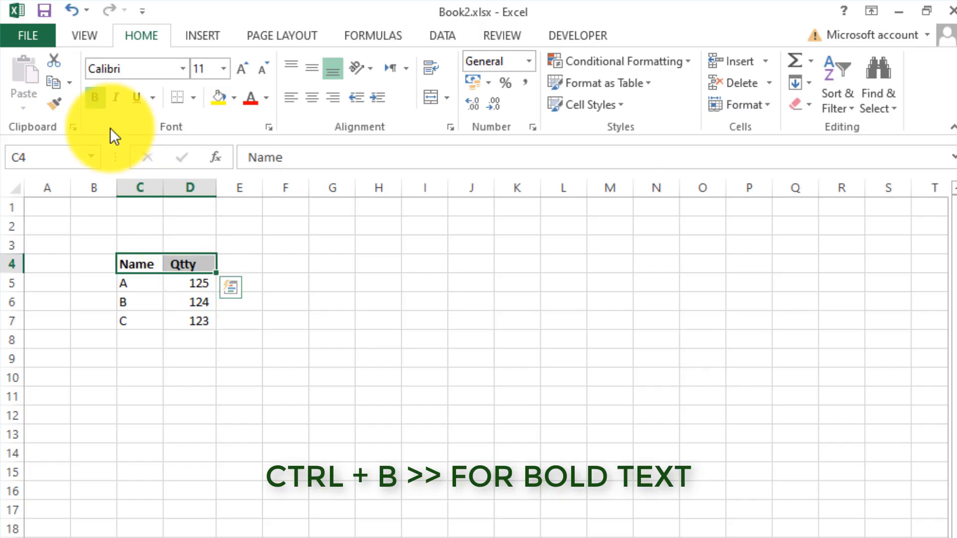
# Try italic and underline formatting on the header cells C4:D4, removing each again.
pyautogui.click(118, 100)
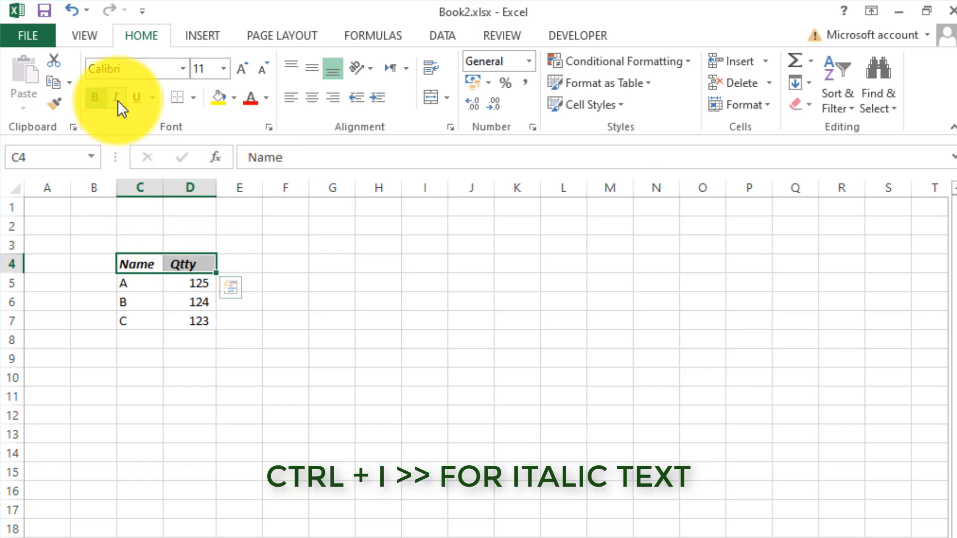
pyautogui.click(118, 100)
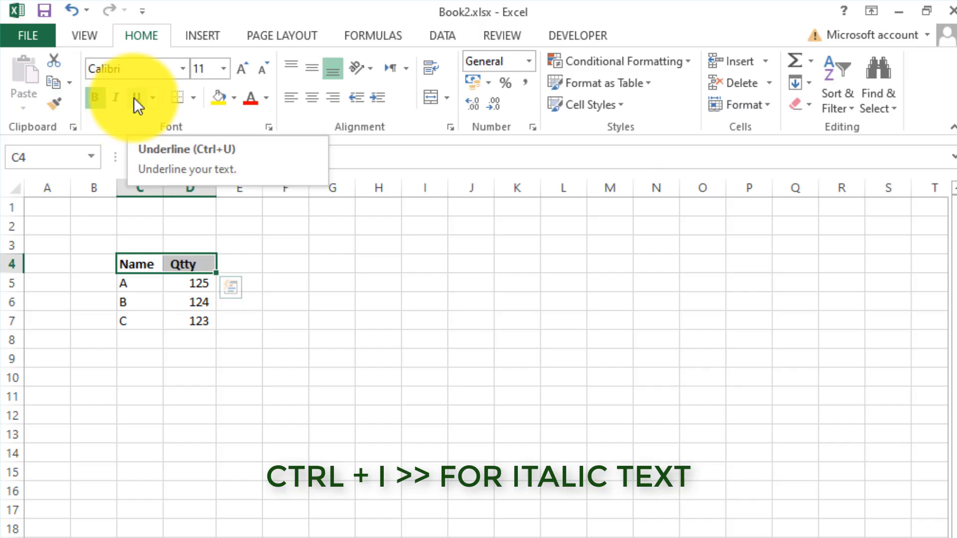
pyautogui.click(134, 97)
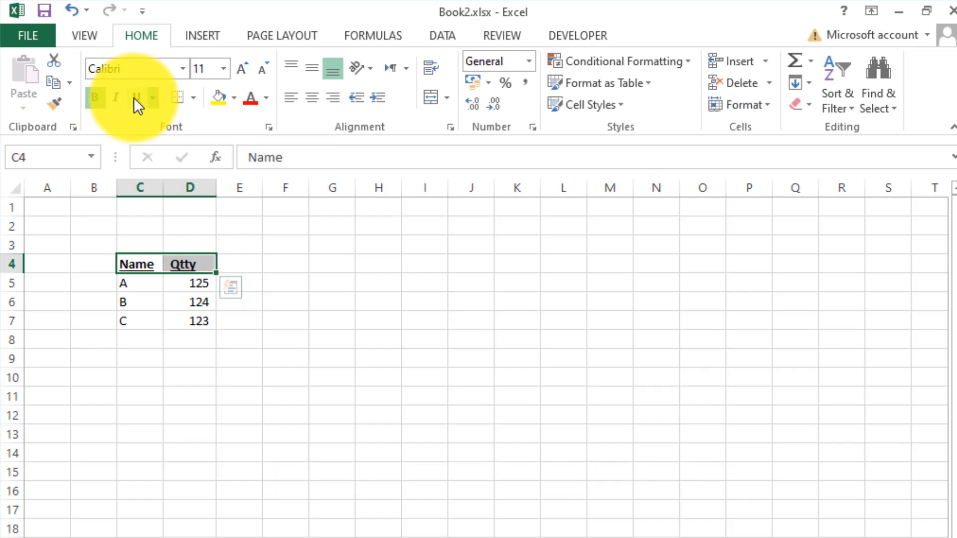
pyautogui.click(134, 97)
pyautogui.click(134, 97)
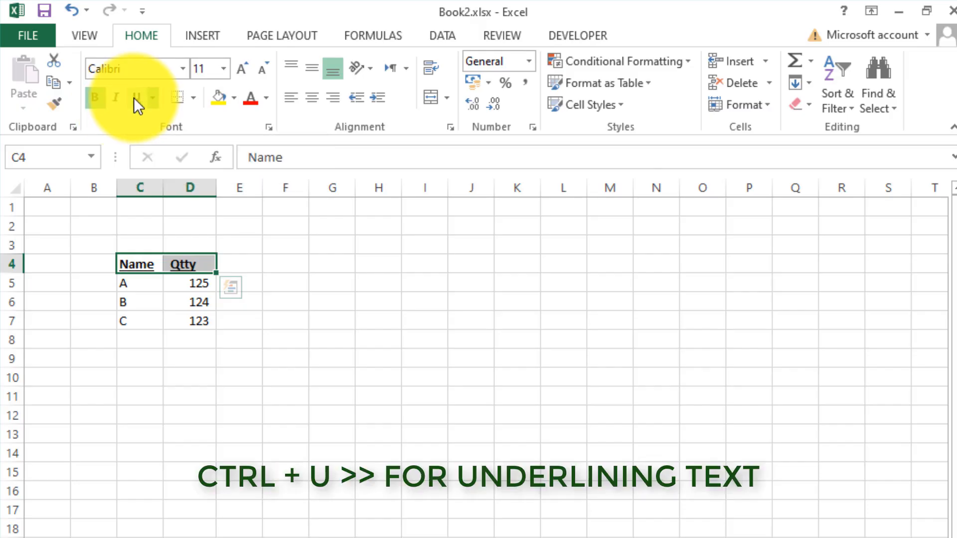
pyautogui.click(133, 97)
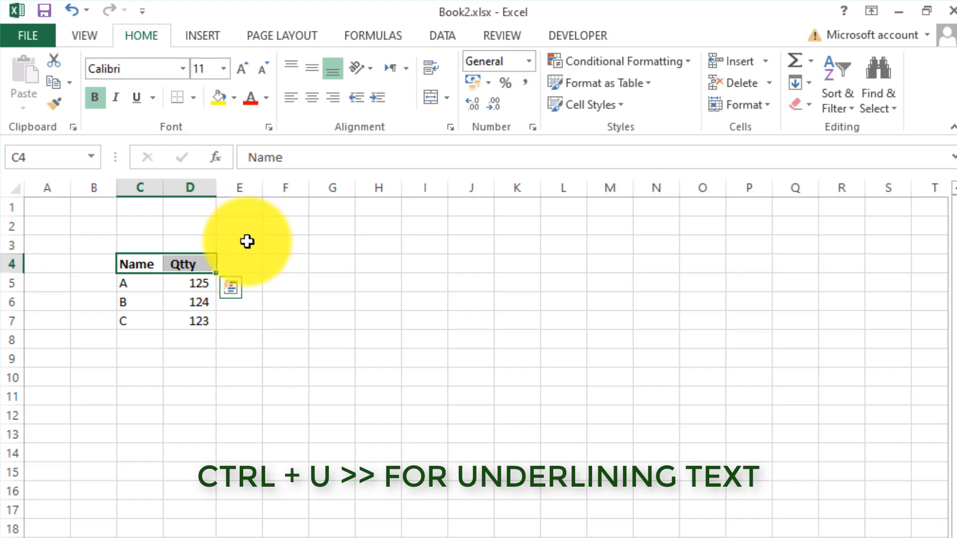
pyautogui.click(241, 270)
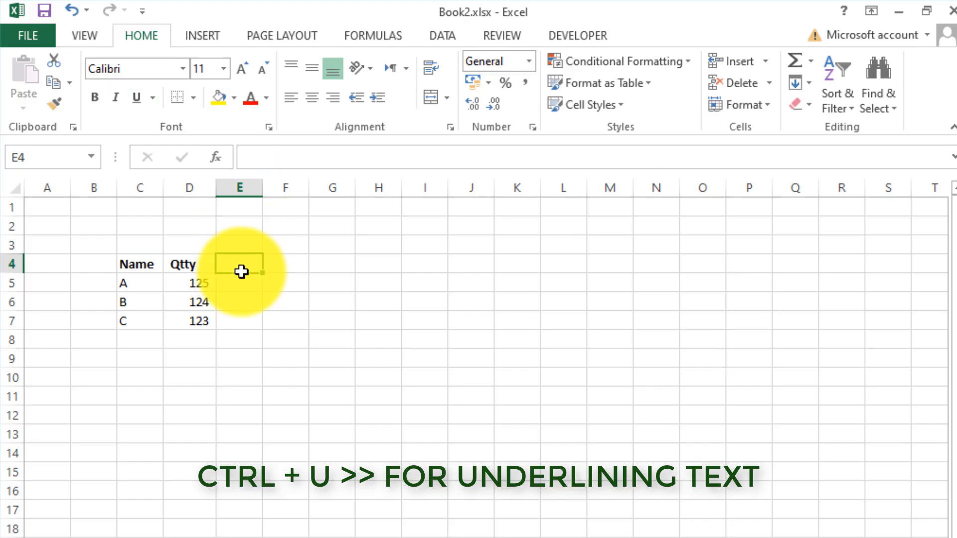
# Fill cell C6, containing B, with a turquoise shade from the extended standard color palette.
pyautogui.click(142, 264)
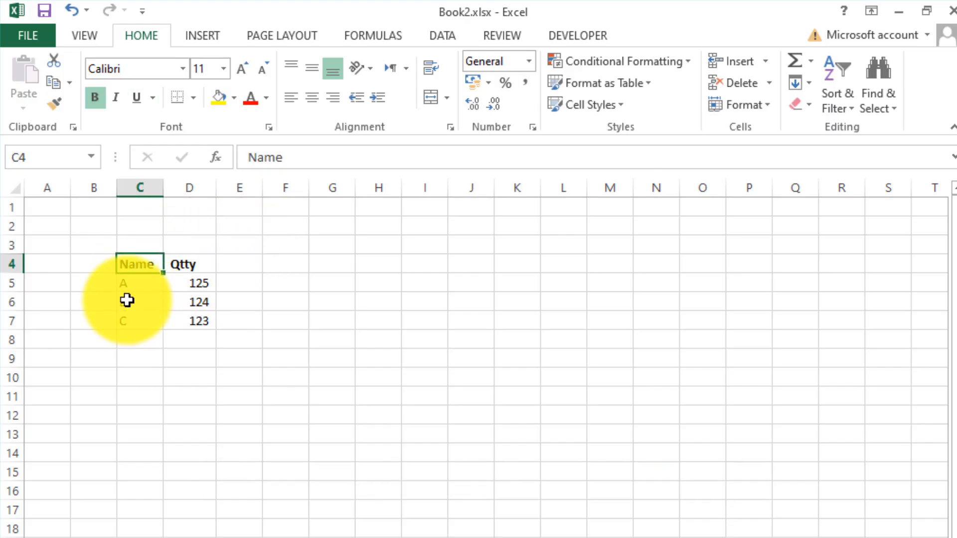
pyautogui.click(126, 301)
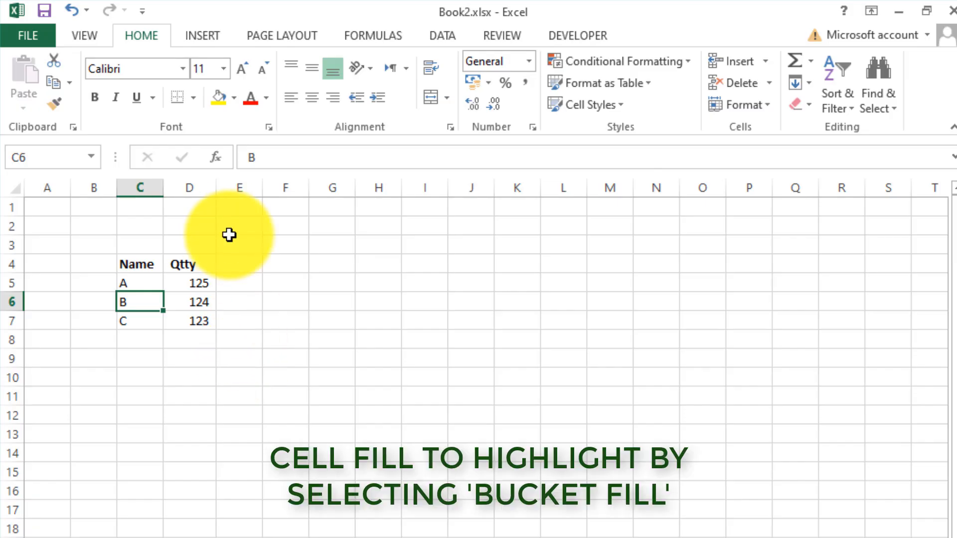
pyautogui.click(234, 98)
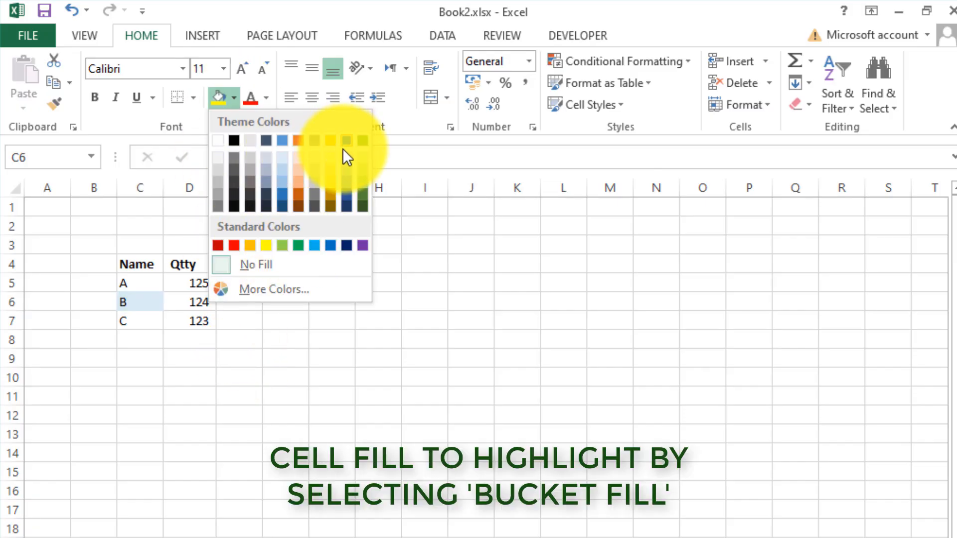
pyautogui.click(289, 293)
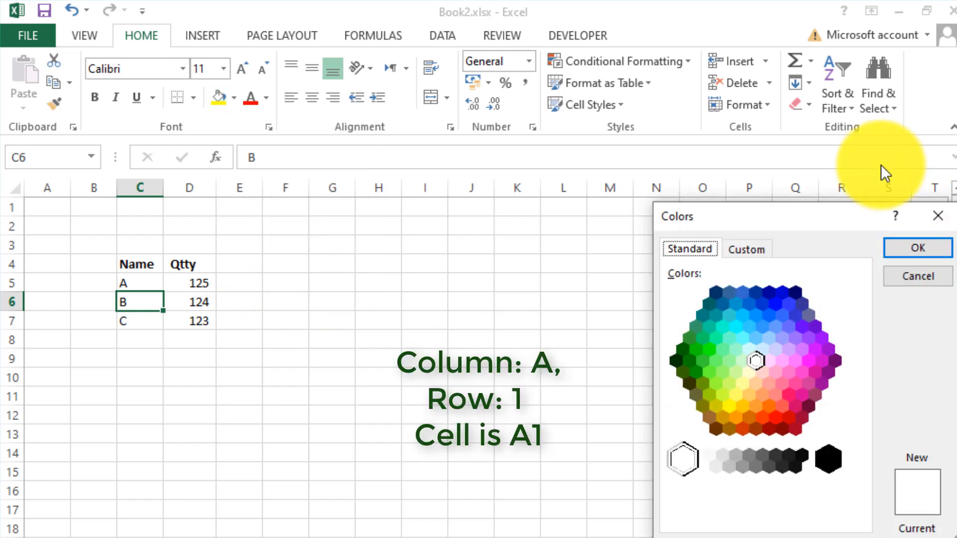
pyautogui.moveTo(814, 212); pyautogui.dragTo(392, 250)
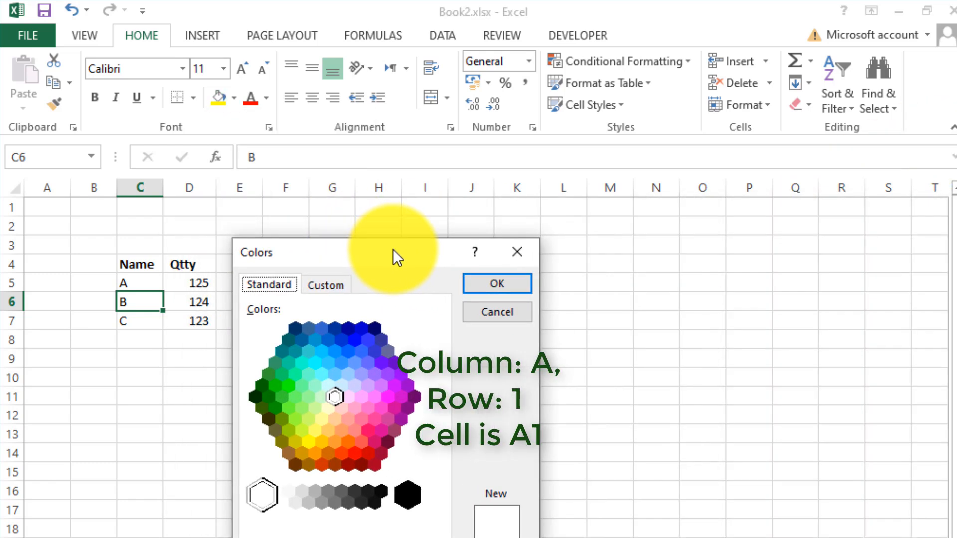
pyautogui.click(299, 361)
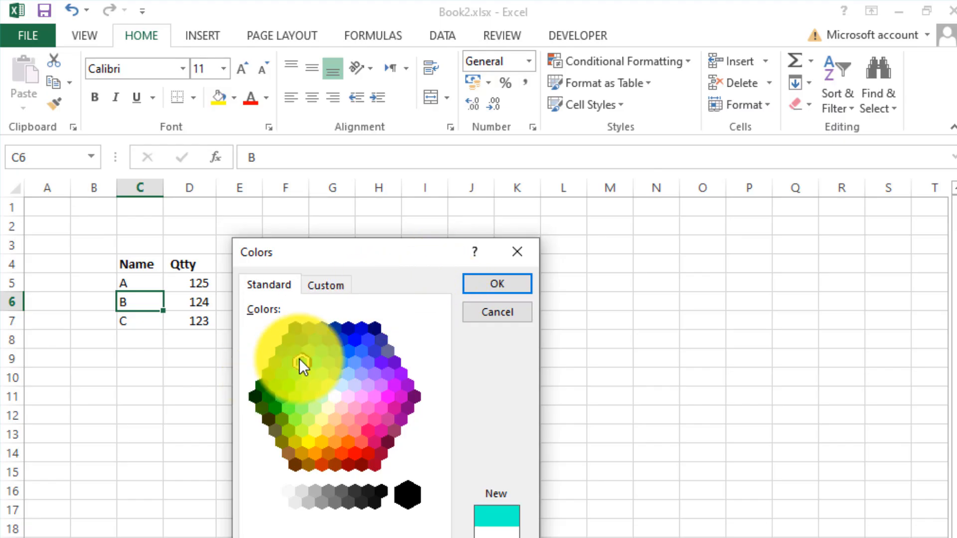
pyautogui.click(503, 279)
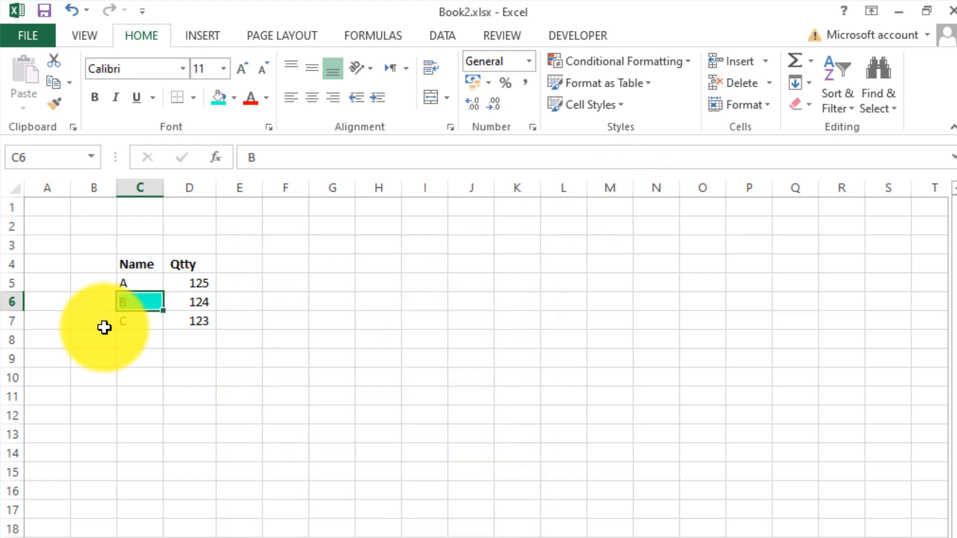
# Apply all borders to the table in C4:D7 and add a thick box border around it.
pyautogui.click(175, 297)
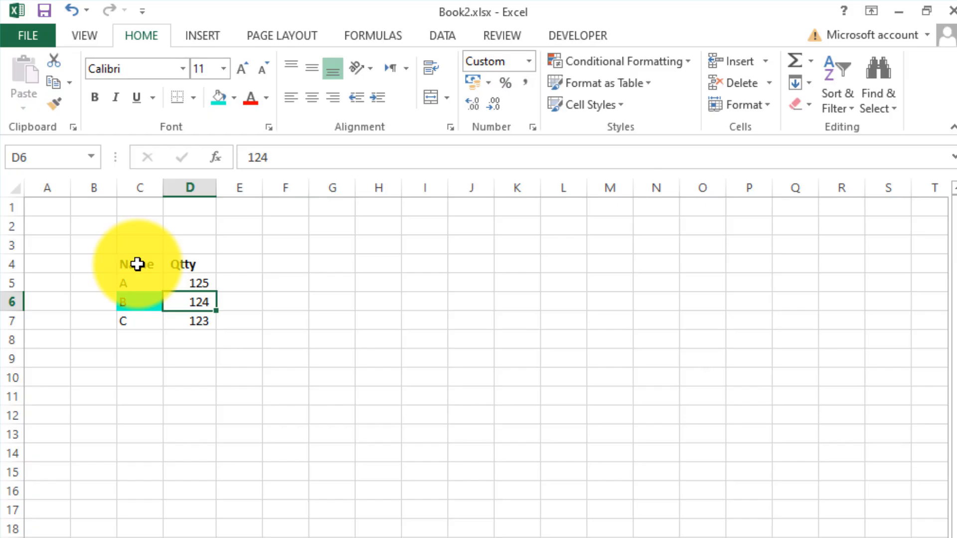
pyautogui.moveTo(137, 264); pyautogui.dragTo(192, 320)
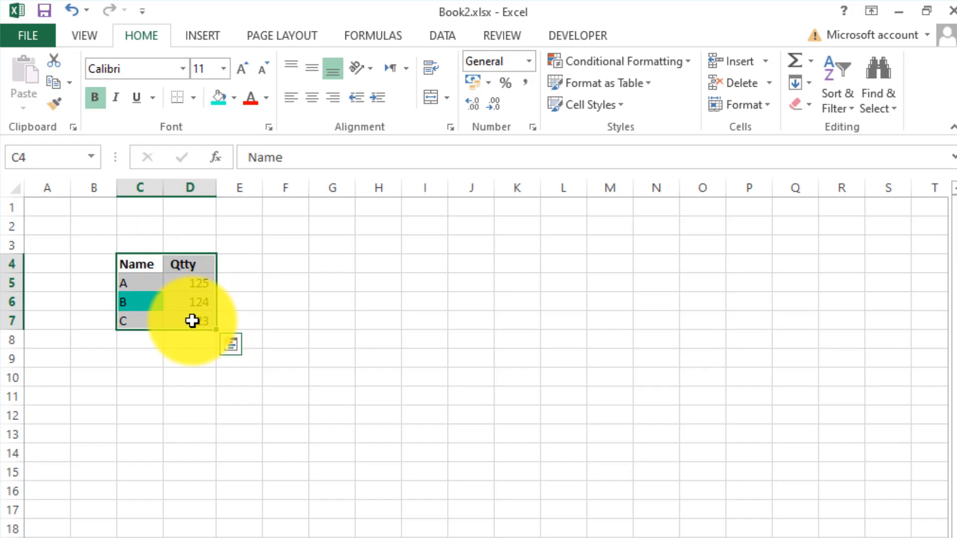
pyautogui.click(193, 99)
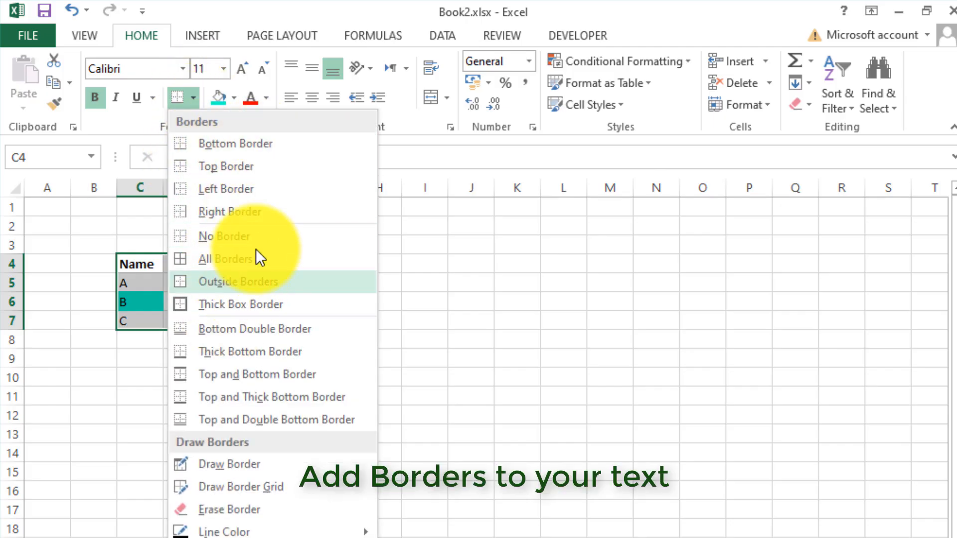
pyautogui.click(259, 261)
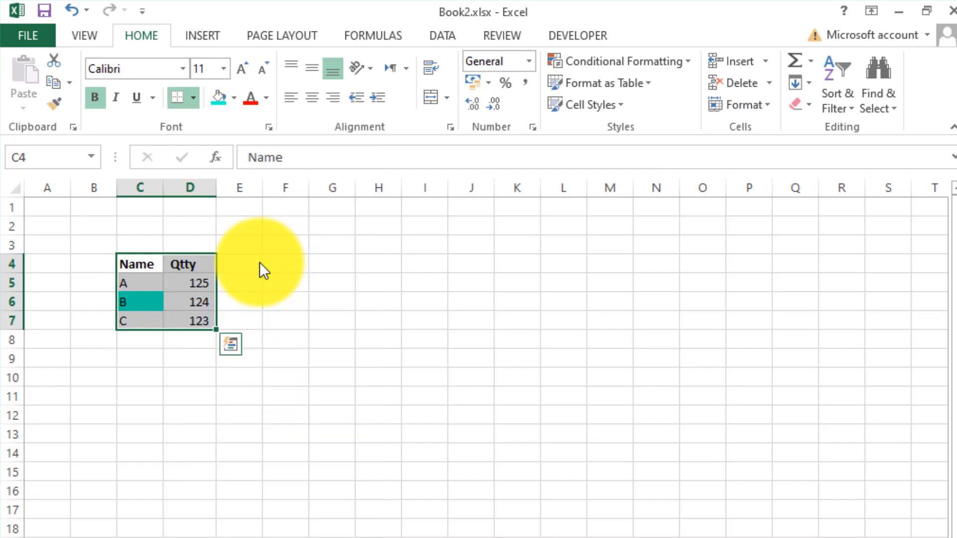
pyautogui.click(194, 103)
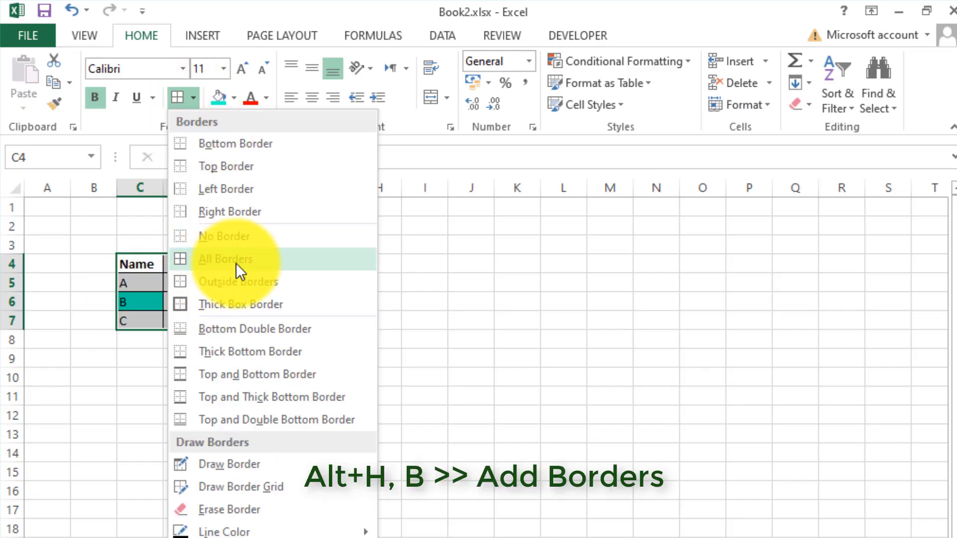
pyautogui.click(234, 303)
pyautogui.click(250, 296)
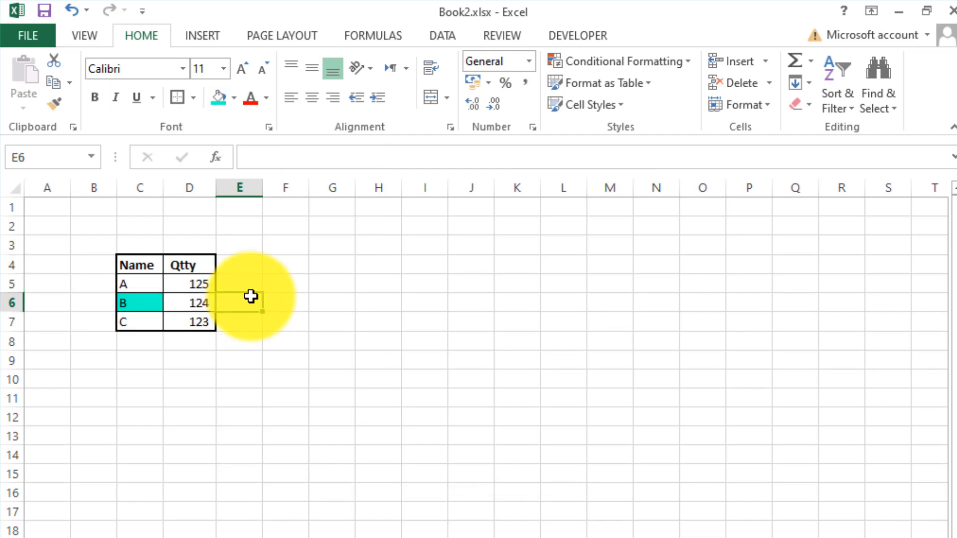
pyautogui.moveTo(145, 264); pyautogui.dragTo(204, 329)
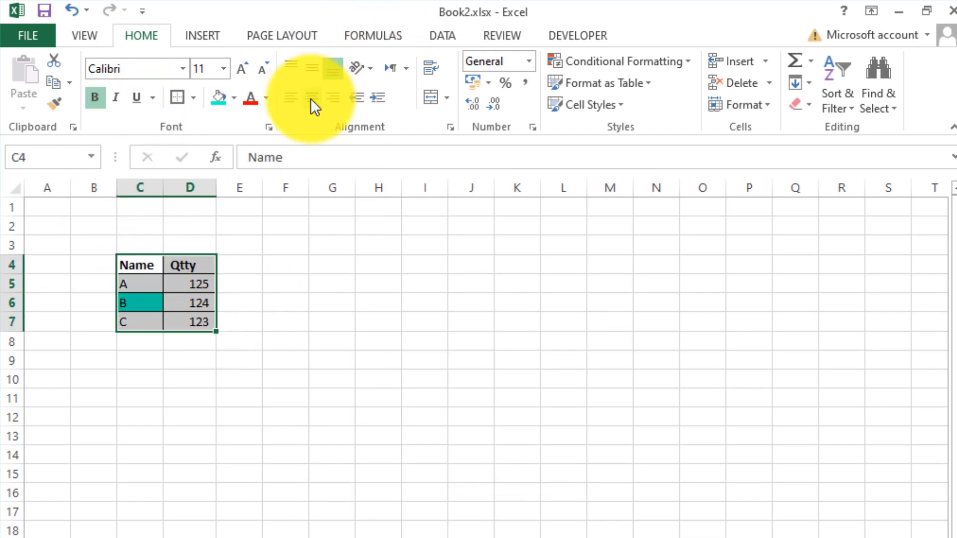
pyautogui.click(190, 97)
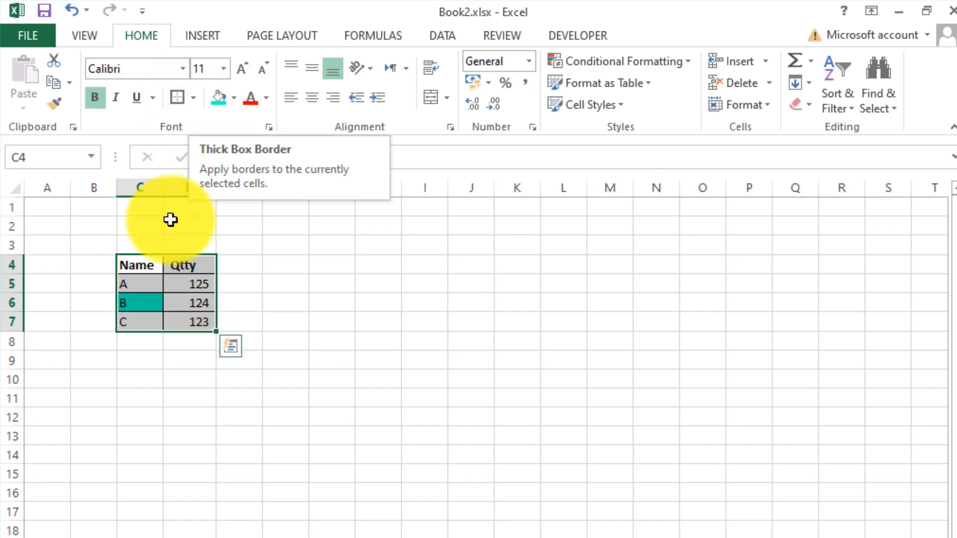
pyautogui.click(193, 278)
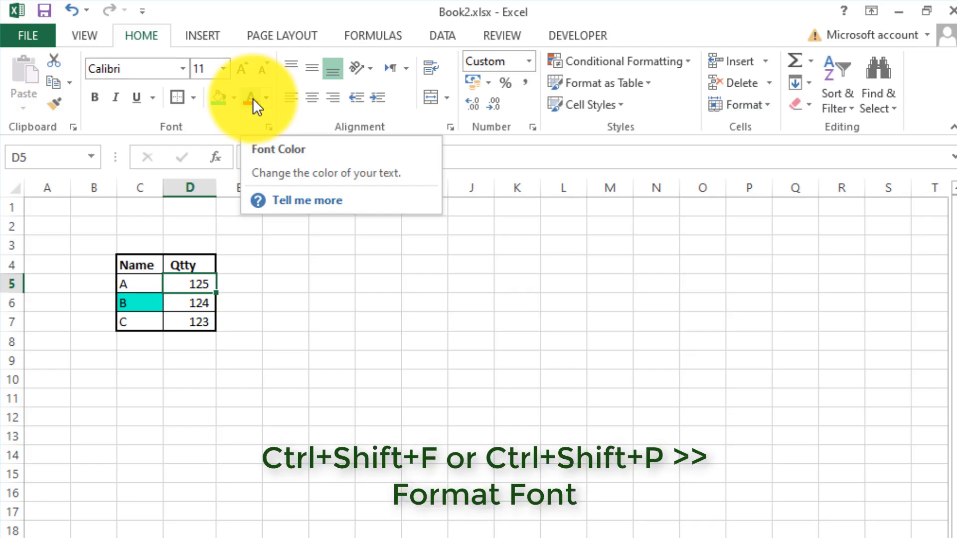
pyautogui.click(265, 97)
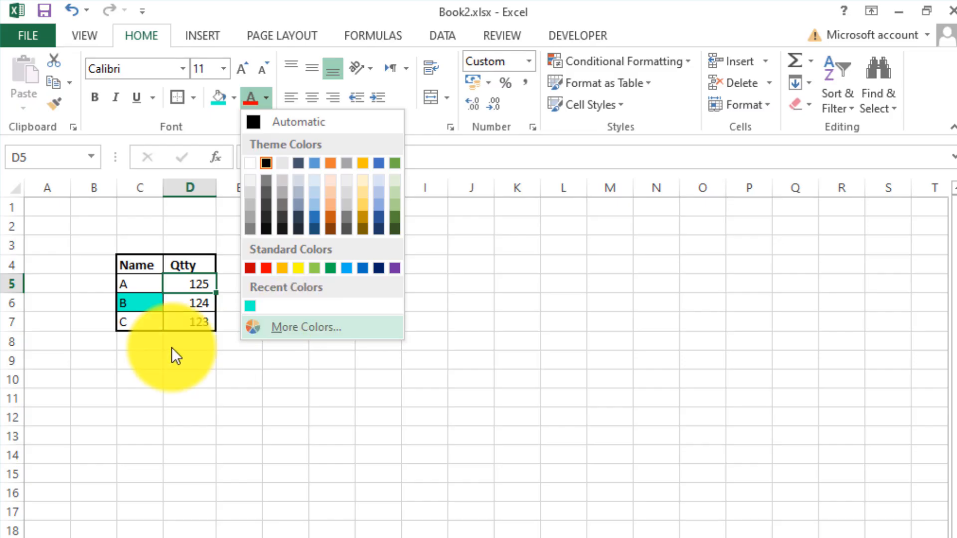
pyautogui.click(160, 307)
pyautogui.moveTo(145, 258); pyautogui.dragTo(192, 330)
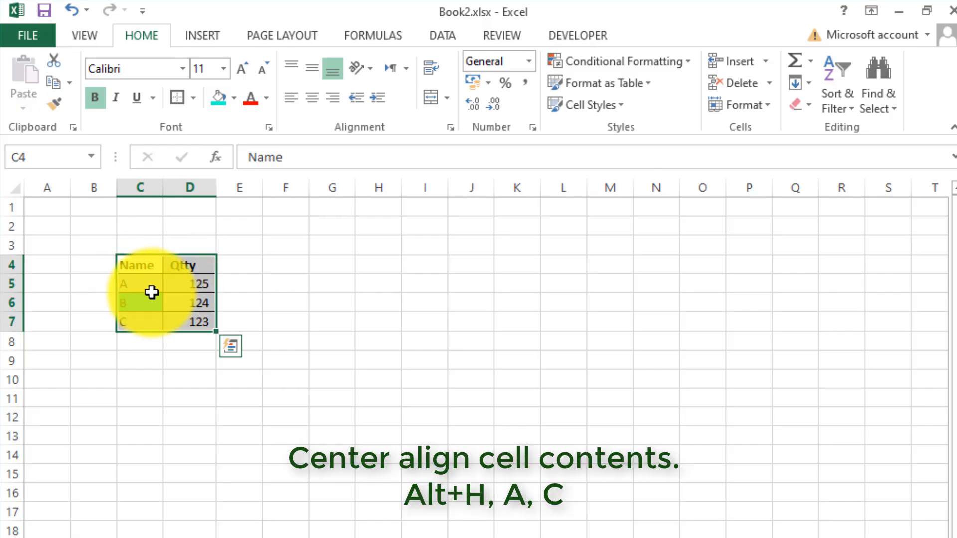
pyautogui.click(144, 267)
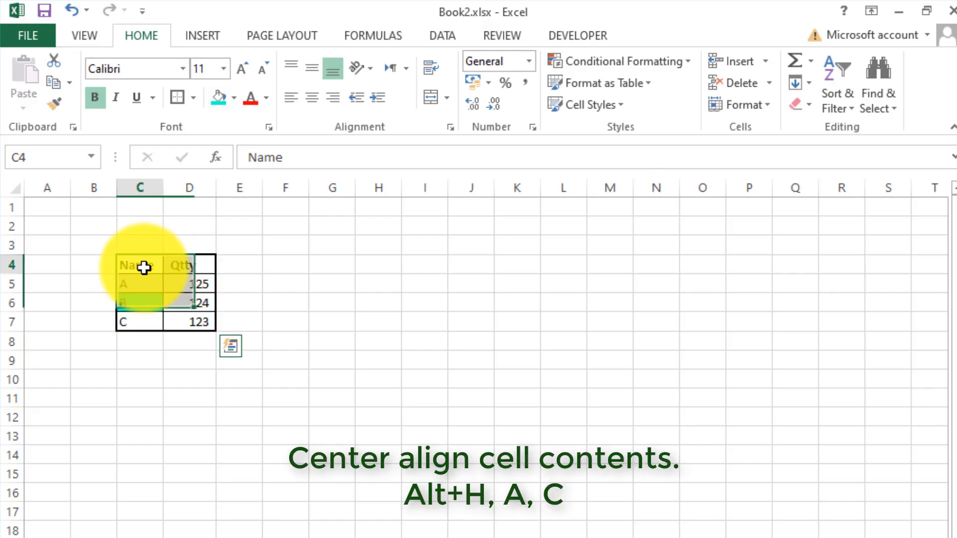
# Increase the height of all rows in the sheet and widen columns C and D equally.
pyautogui.click(16, 191)
pyautogui.moveTo(17, 216); pyautogui.dragTo(17, 232)
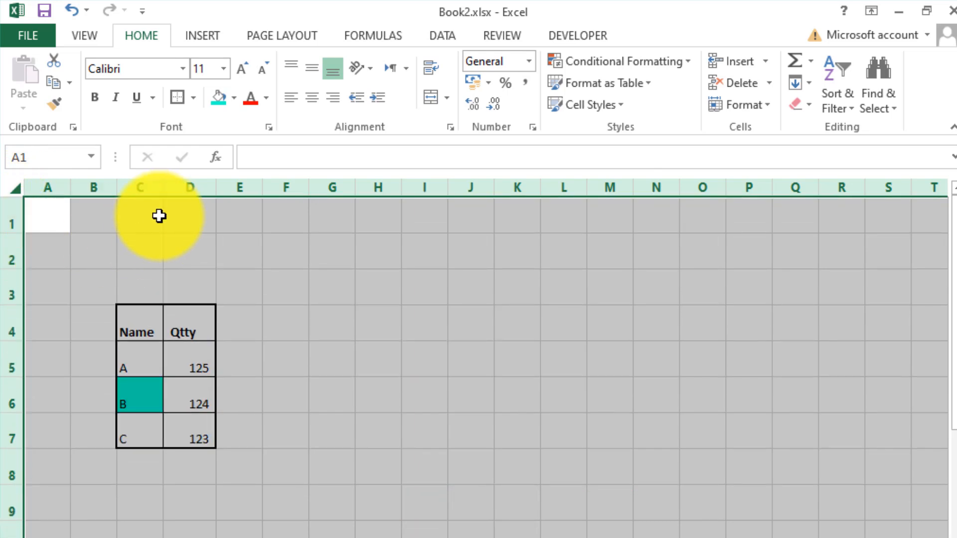
pyautogui.click(177, 219)
pyautogui.moveTo(141, 189); pyautogui.dragTo(186, 192)
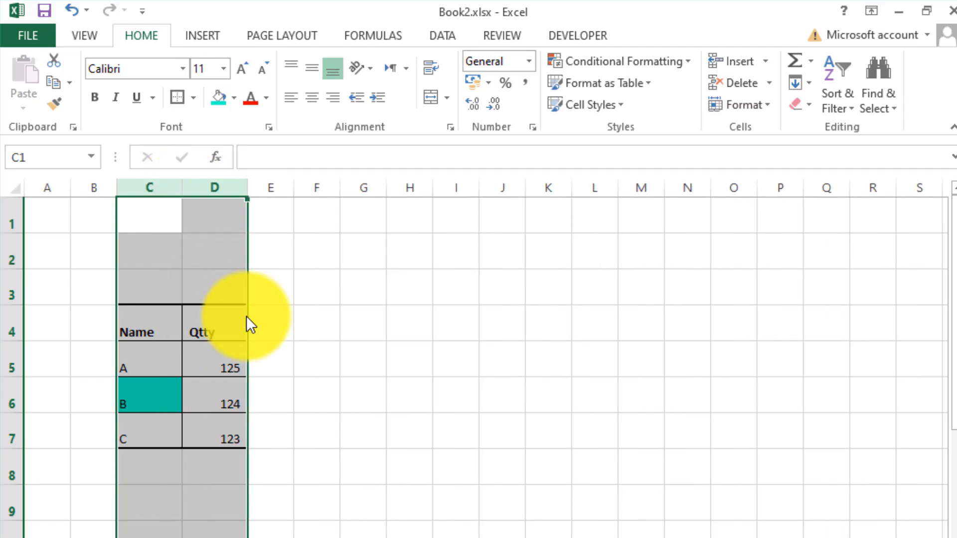
pyautogui.click(164, 340)
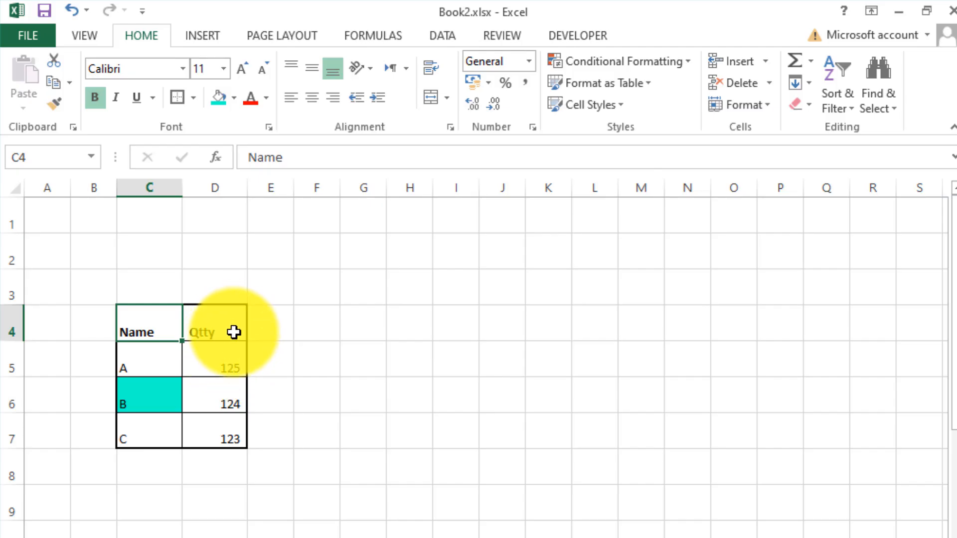
# Try right alignment on the table in C4:D7, but finish with its contents centered horizontally.
pyautogui.moveTo(162, 324); pyautogui.dragTo(218, 433)
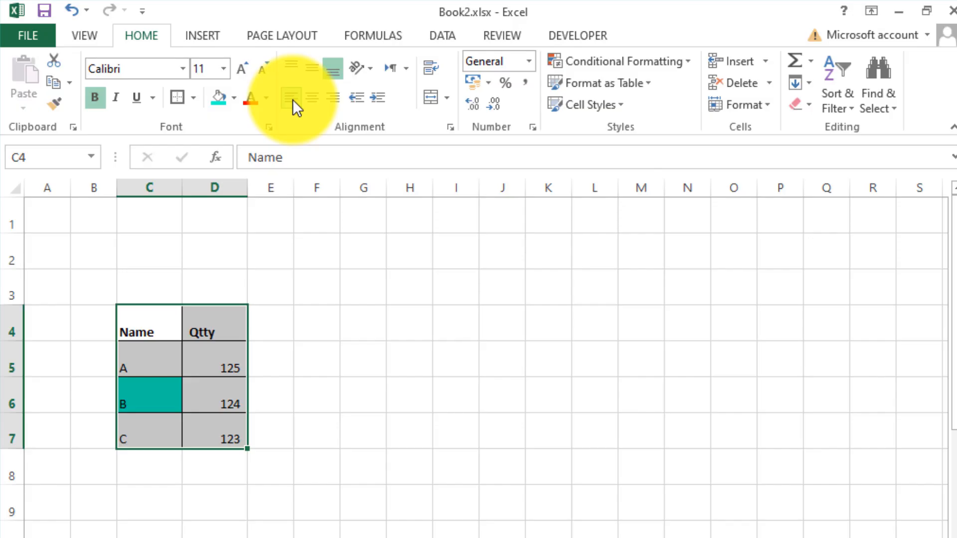
pyautogui.click(314, 100)
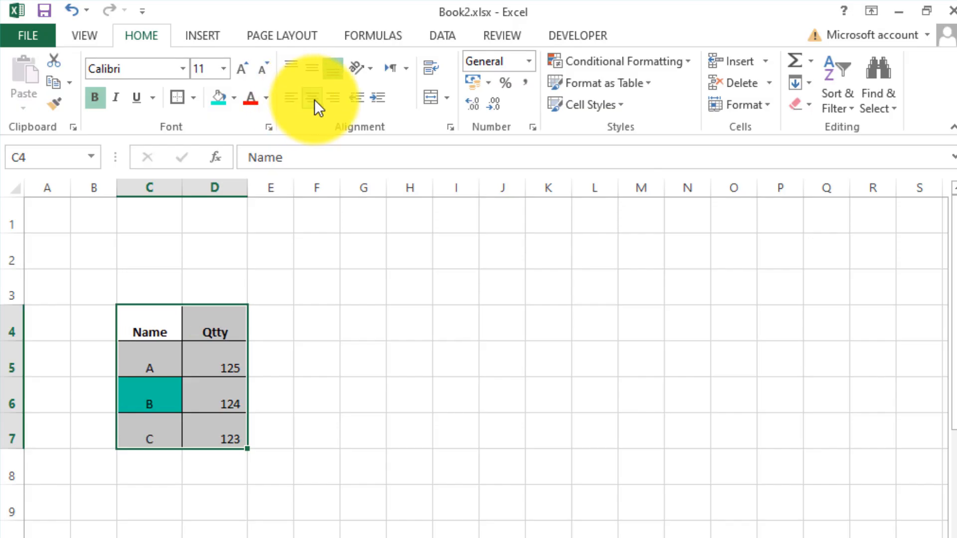
pyautogui.click(332, 99)
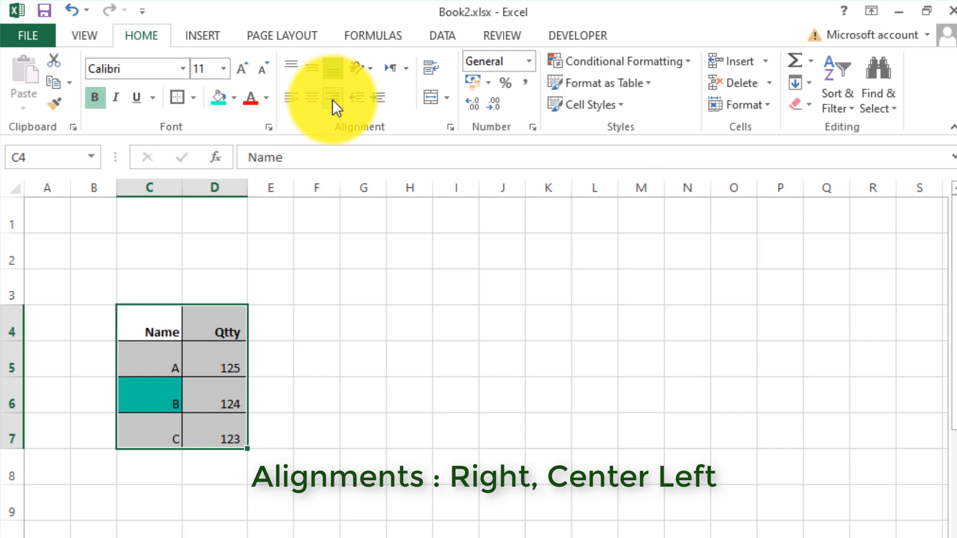
pyautogui.click(310, 99)
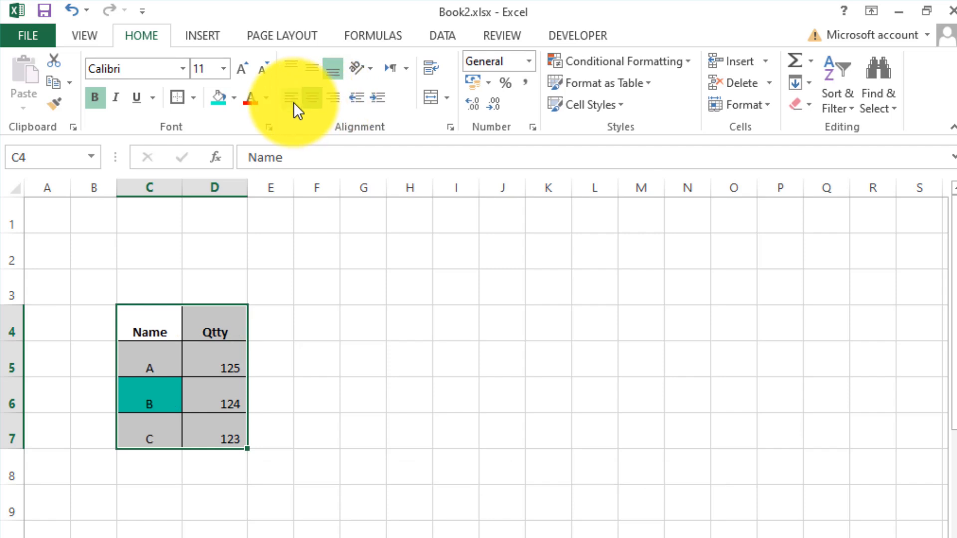
# Set the table in C4:D7 to the General number format and center its contents vertically after trying top and bottom alignment.
pyautogui.click(527, 62)
pyautogui.click(520, 88)
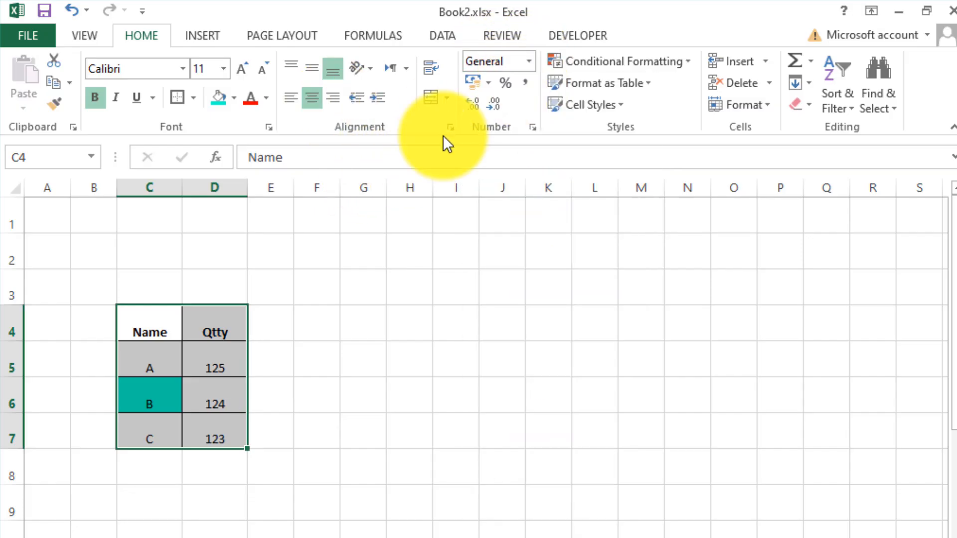
pyautogui.click(198, 357)
pyautogui.moveTo(178, 333); pyautogui.dragTo(214, 424)
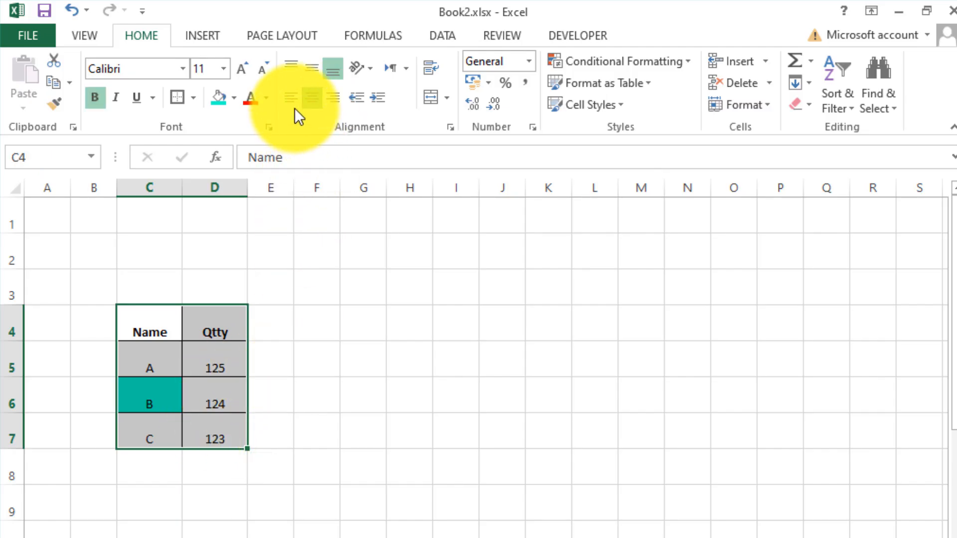
pyautogui.click(312, 70)
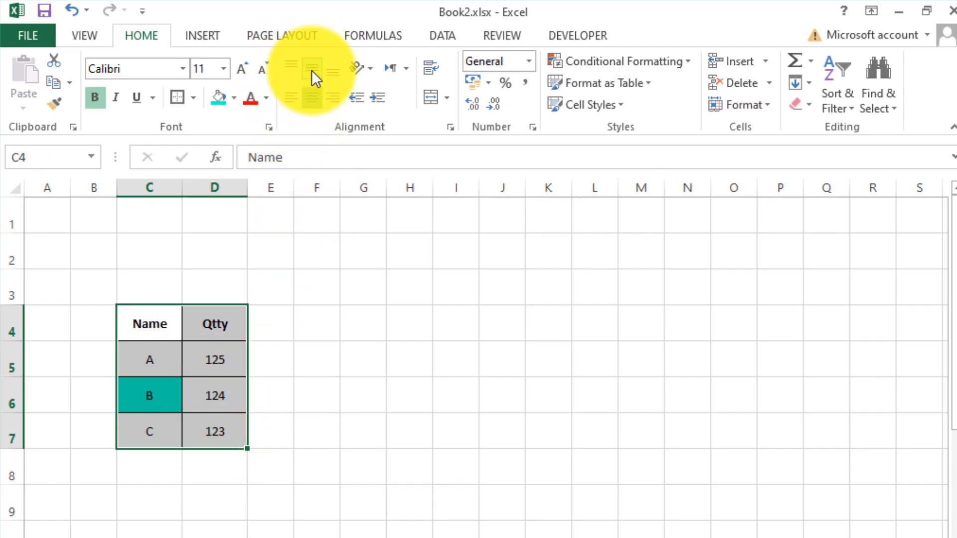
pyautogui.click(286, 67)
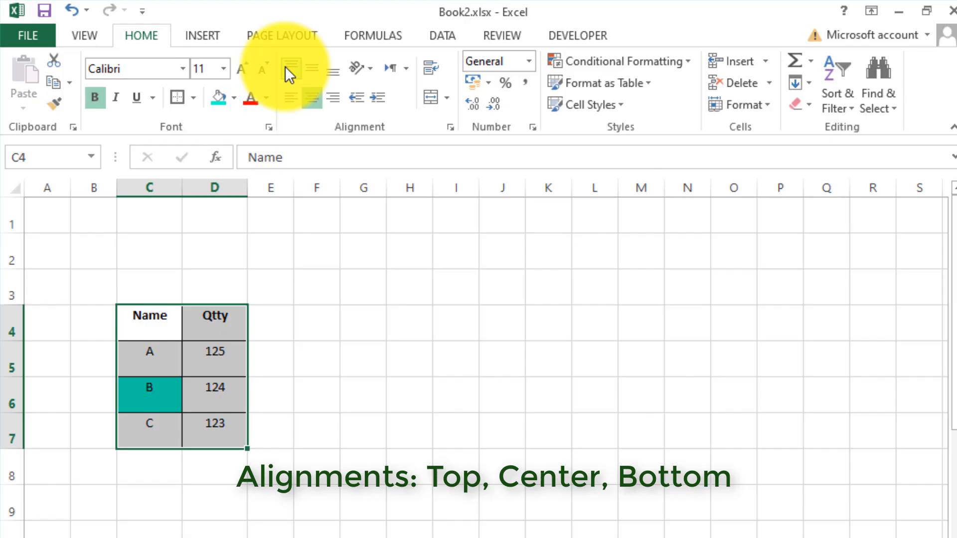
pyautogui.click(329, 72)
pyautogui.click(312, 69)
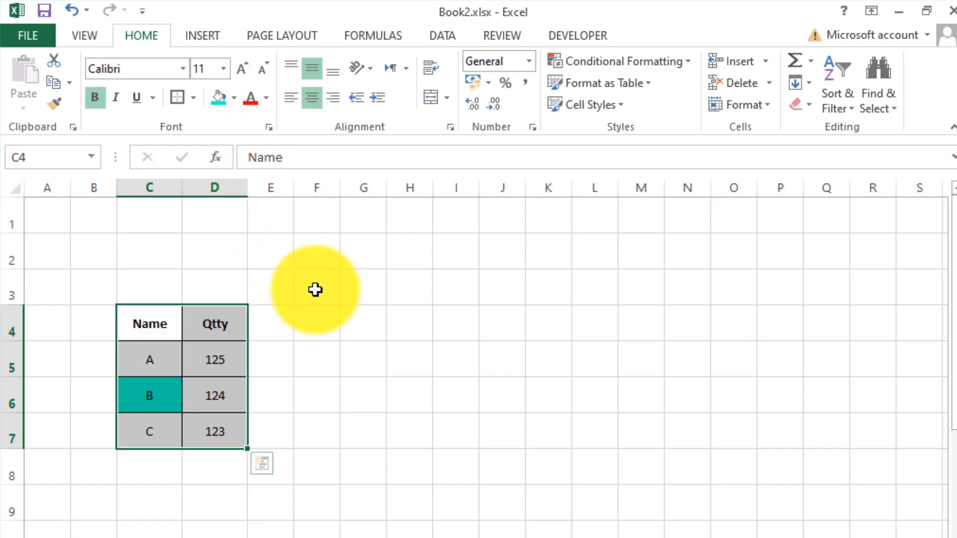
# Left-align the names in C5:C7 and increase their indent twice, then reduce it once to leave one level.
pyautogui.click(163, 329)
pyautogui.moveTo(153, 354); pyautogui.dragTo(141, 426)
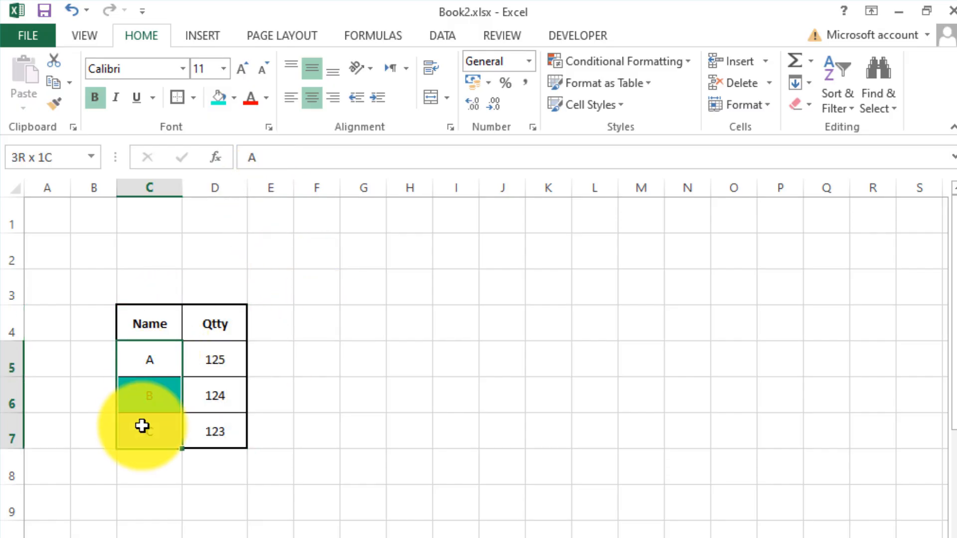
pyautogui.click(293, 102)
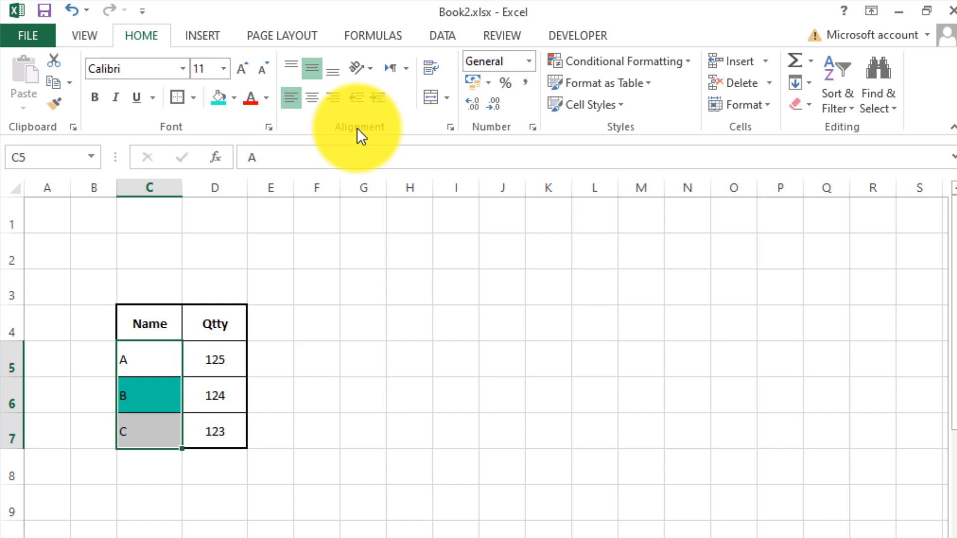
pyautogui.click(375, 97)
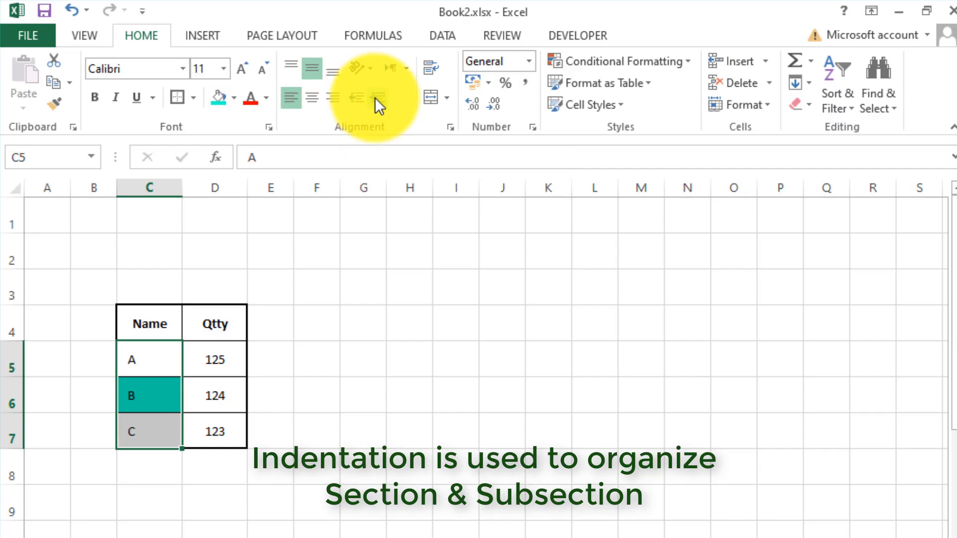
pyautogui.click(375, 97)
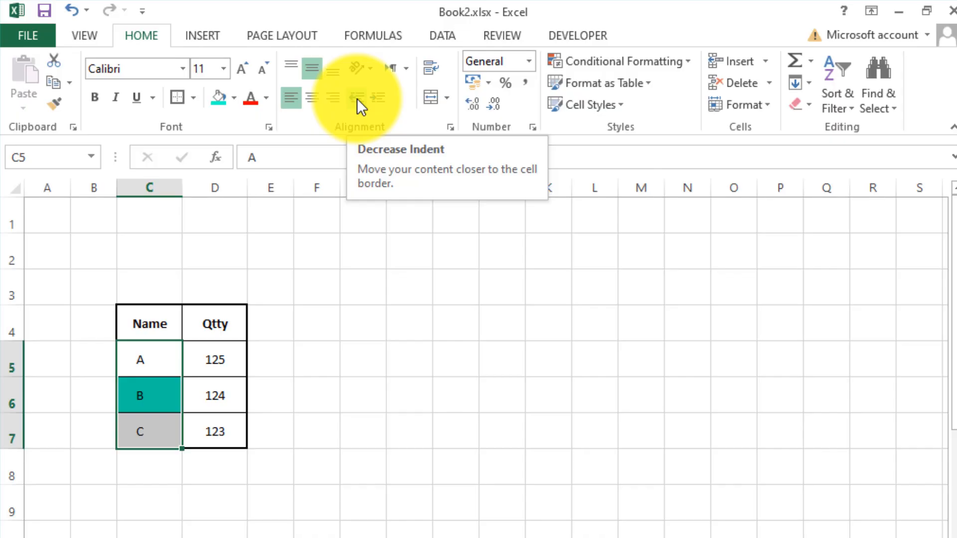
pyautogui.click(357, 98)
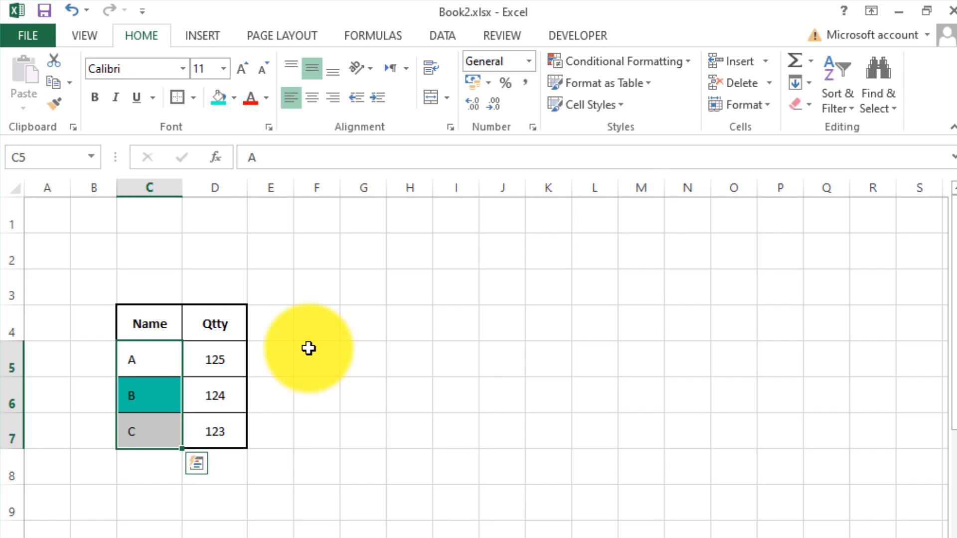
pyautogui.click(308, 349)
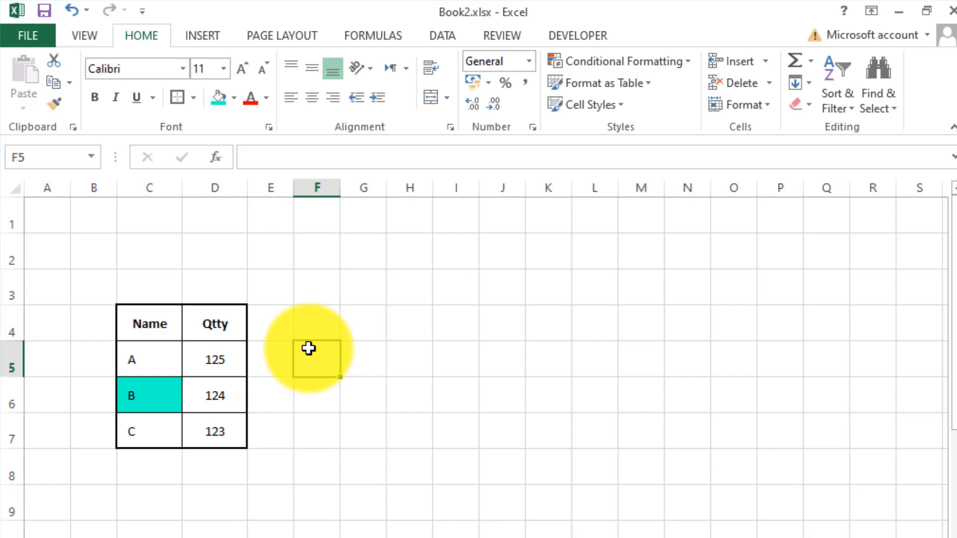
pyautogui.click(321, 317)
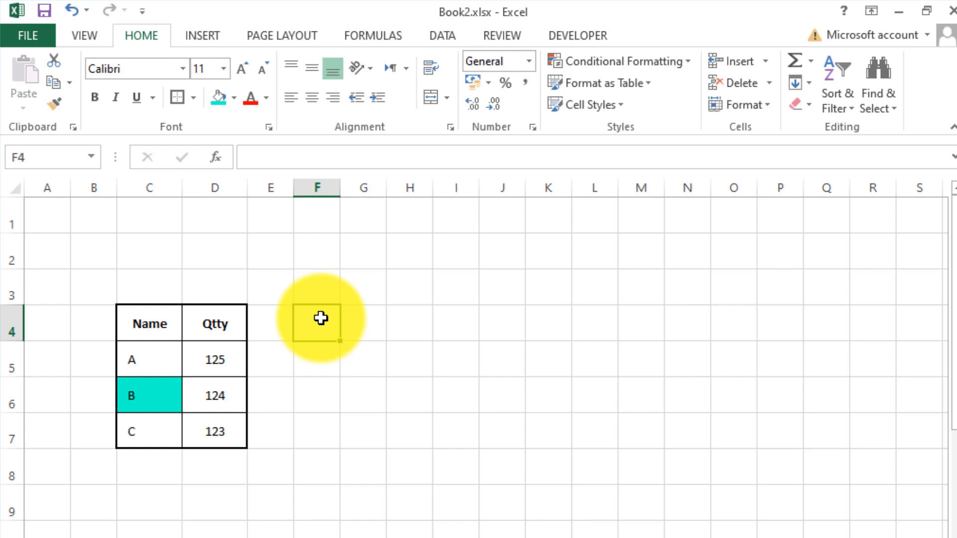
# Stagger the names by increasing the indent of B in C6 by one more level and C in C7 by two more.
pyautogui.click(161, 373)
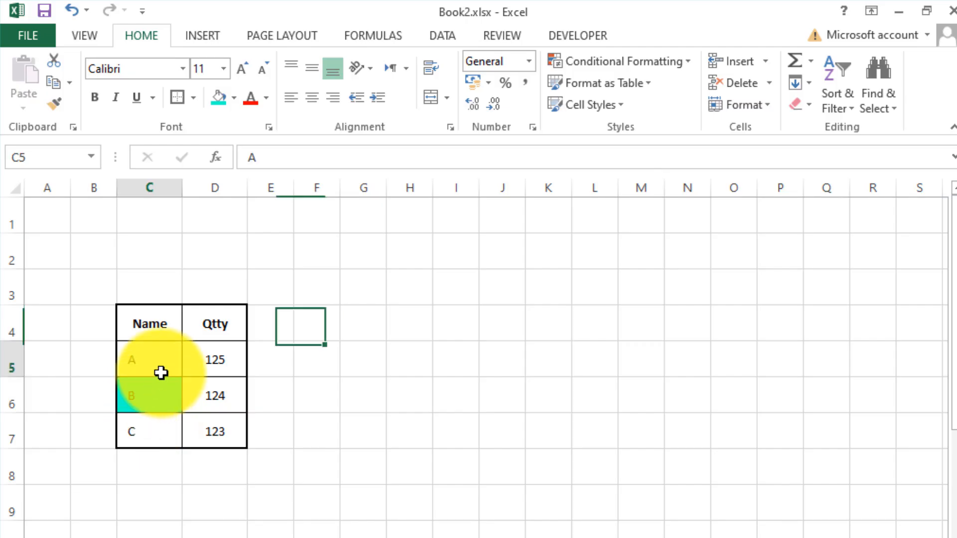
pyautogui.click(148, 394)
pyautogui.click(373, 103)
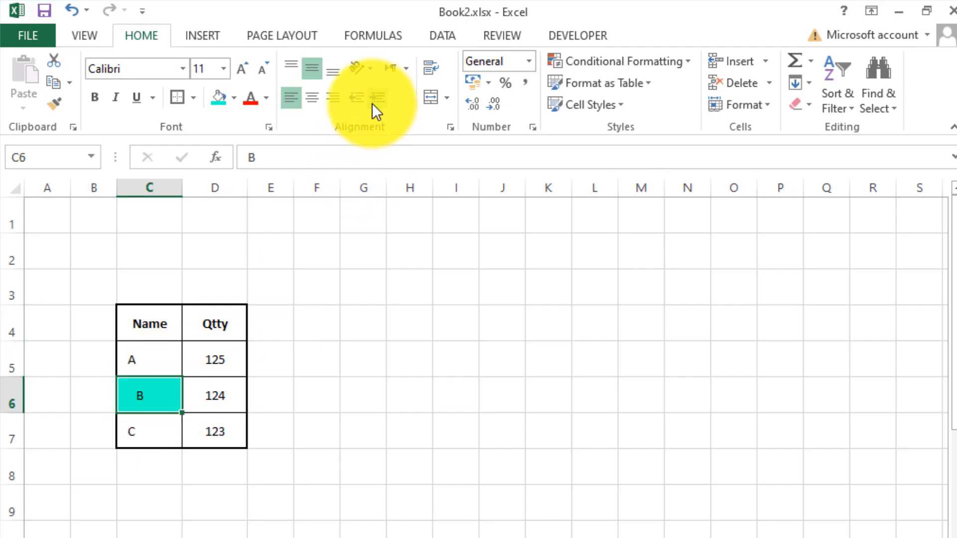
pyautogui.click(139, 431)
pyautogui.click(376, 101)
pyautogui.click(376, 102)
pyautogui.click(208, 397)
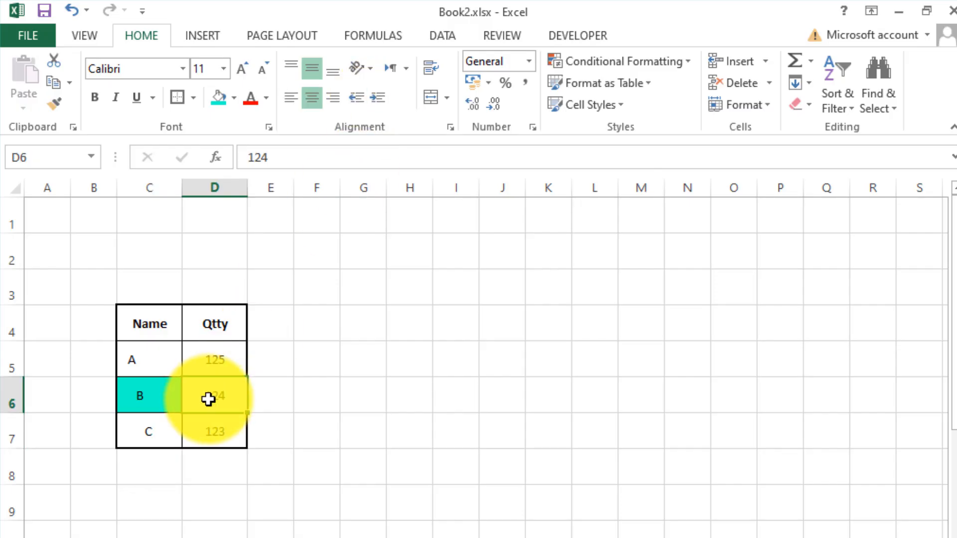
pyautogui.click(214, 442)
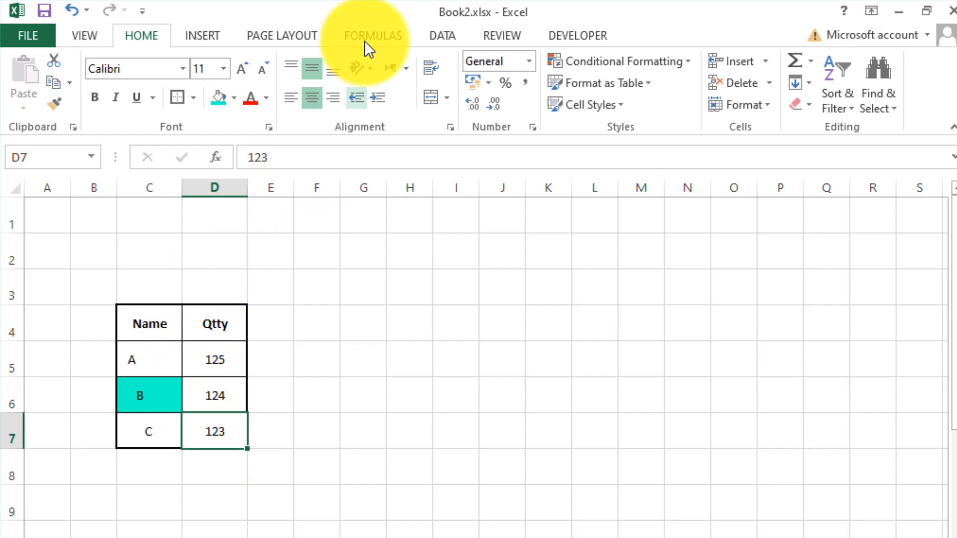
# Angle the header text in C4:D4 clockwise and make row 4 taller to fit it.
pyautogui.click(371, 67)
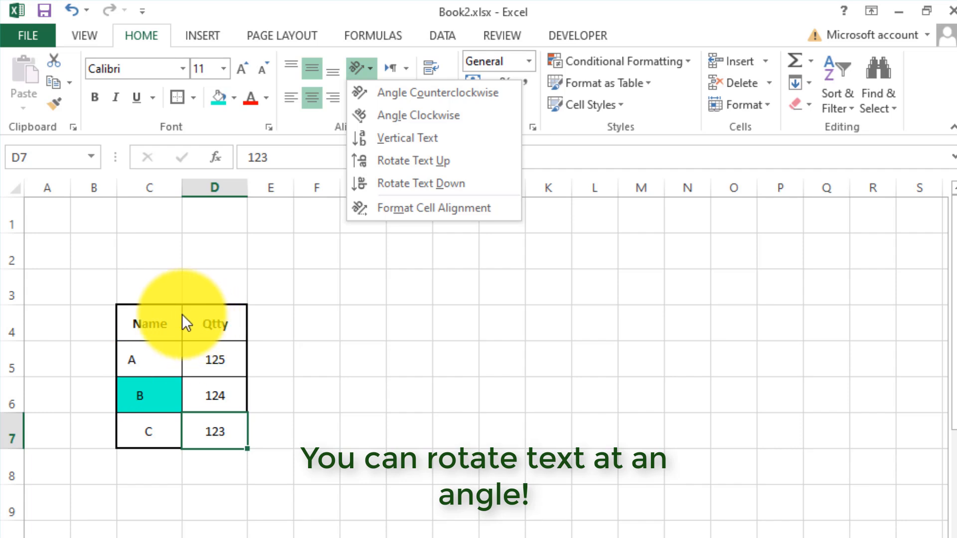
pyautogui.click(165, 321)
pyautogui.click(162, 322)
pyautogui.moveTo(167, 322); pyautogui.dragTo(202, 319)
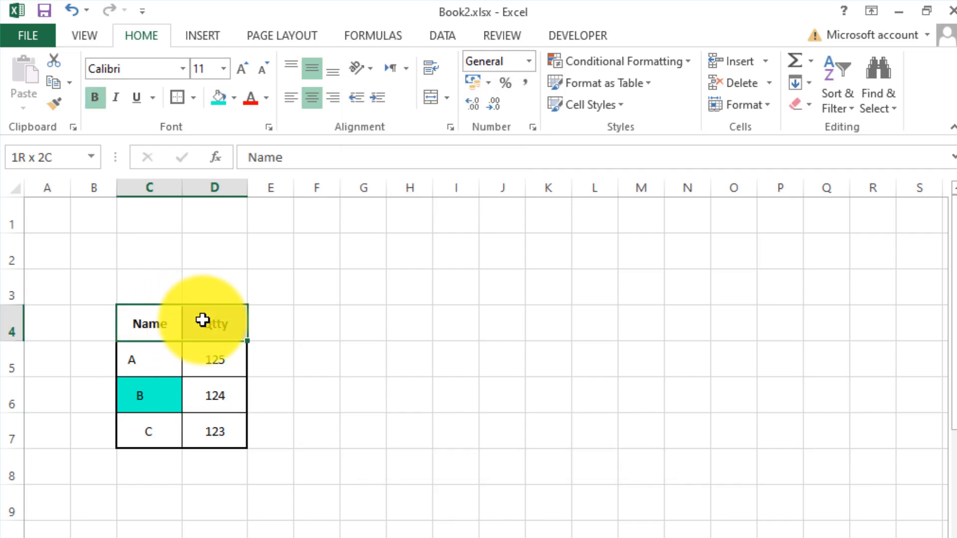
pyautogui.click(377, 69)
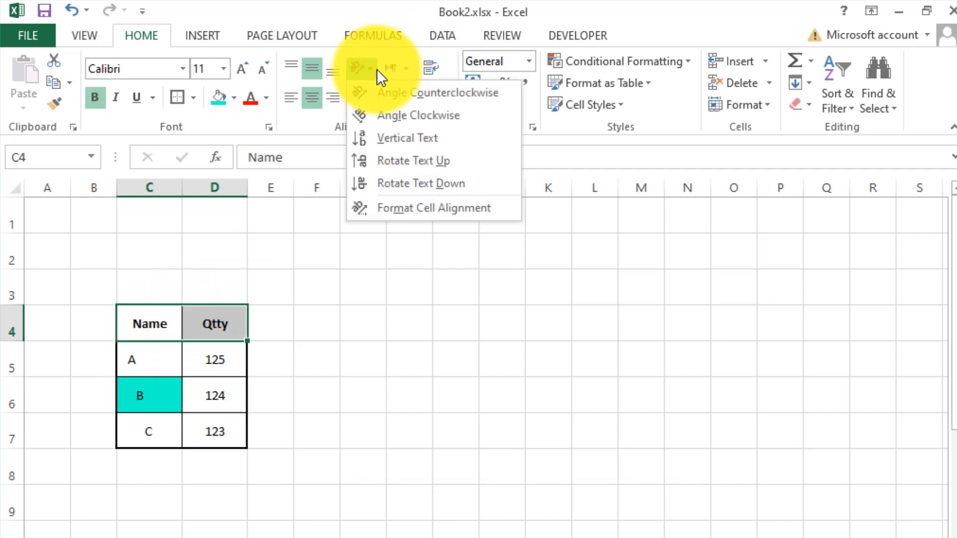
pyautogui.click(381, 112)
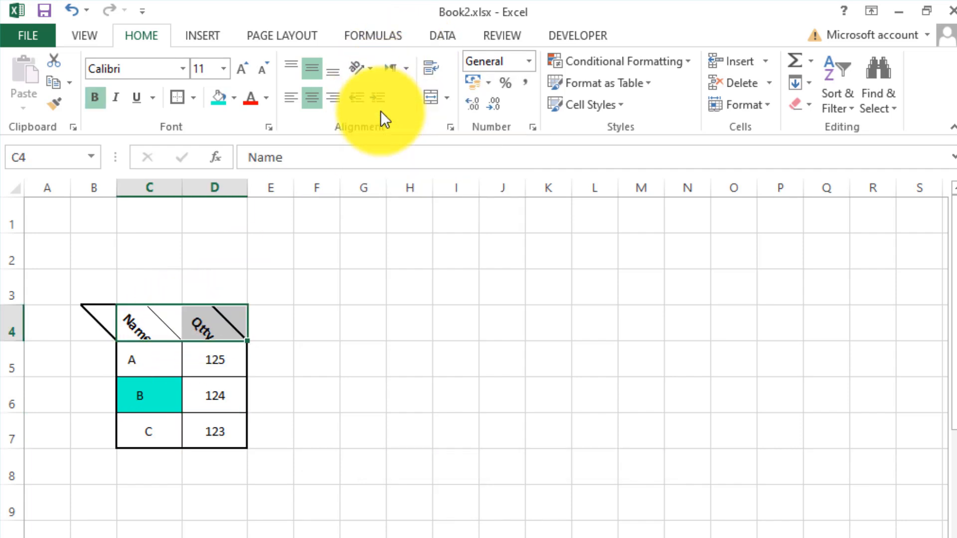
pyautogui.click(252, 312)
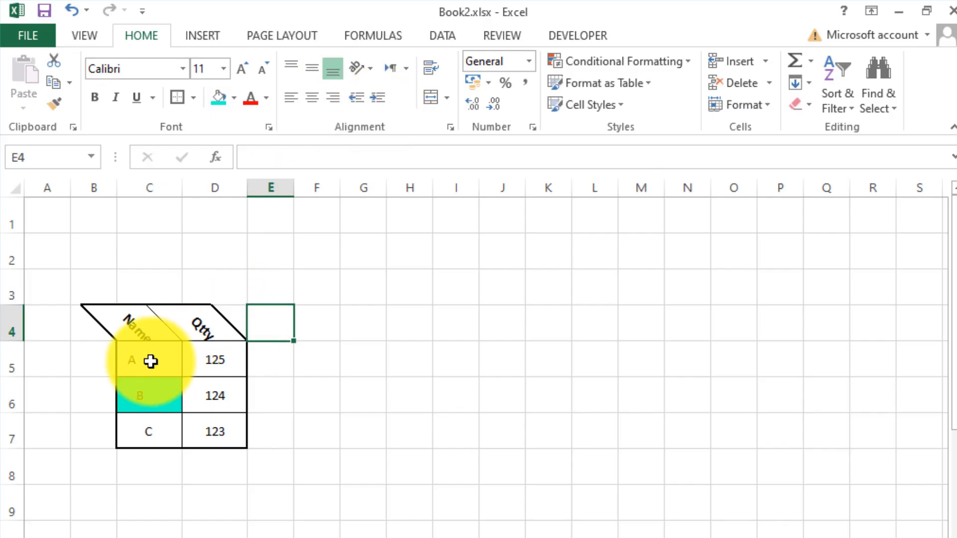
pyautogui.moveTo(9, 340); pyautogui.dragTo(12, 365)
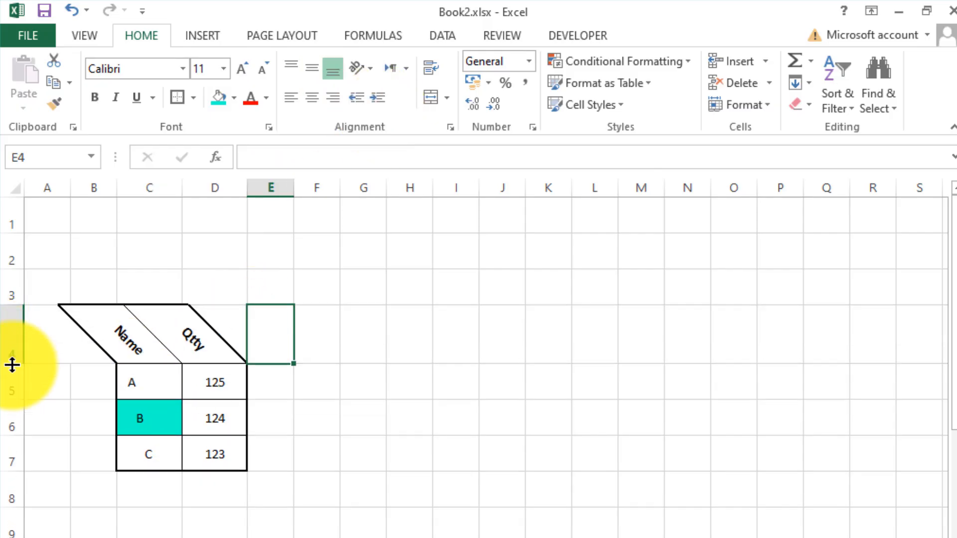
# Change the headers in C4:D4 to Vertical Text and autofit the height of row 4.
pyautogui.click(179, 325)
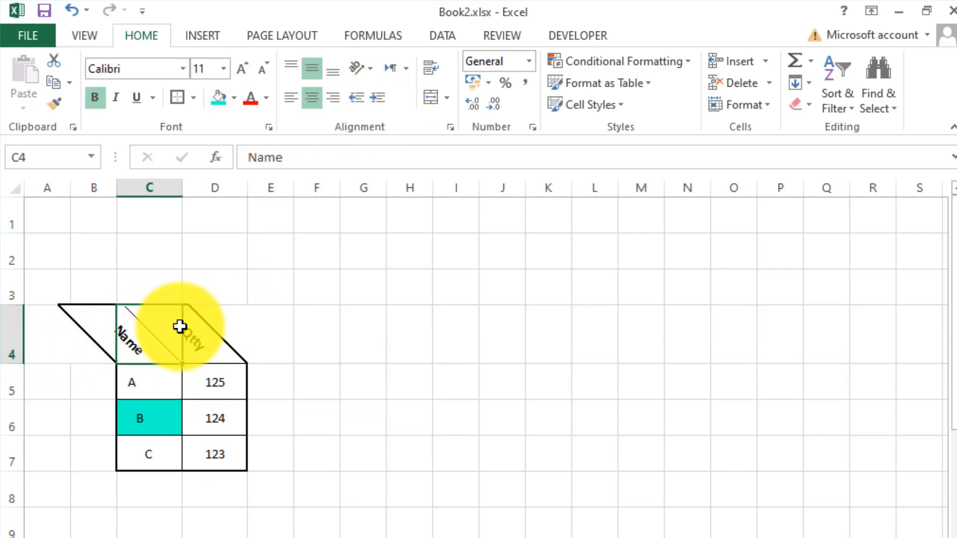
pyautogui.keyDown('shift'); pyautogui.click(181, 327); pyautogui.keyUp('shift')
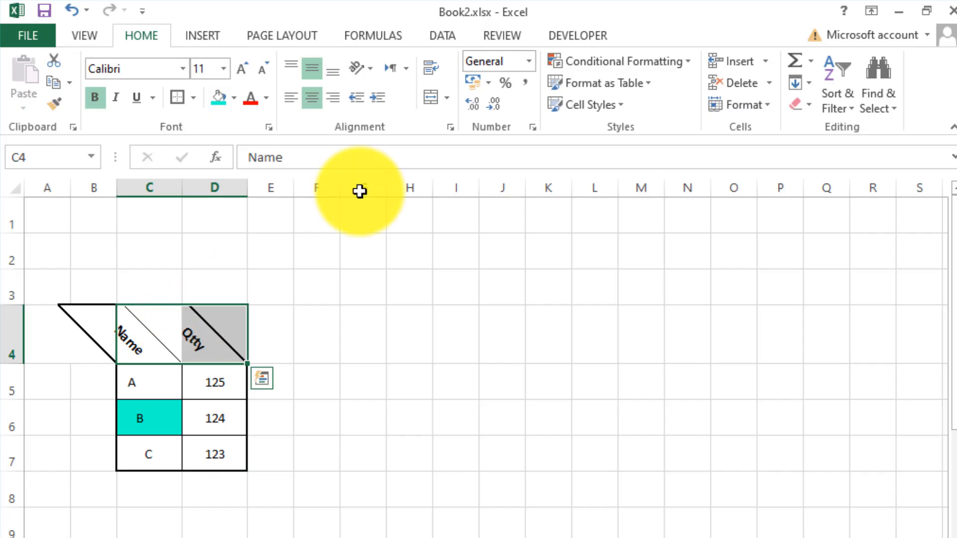
pyautogui.click(372, 67)
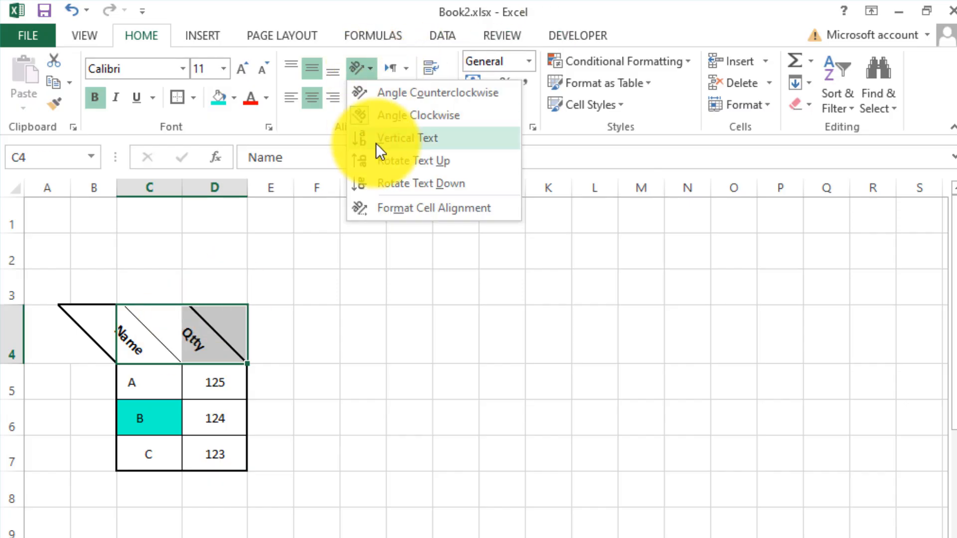
pyautogui.click(375, 143)
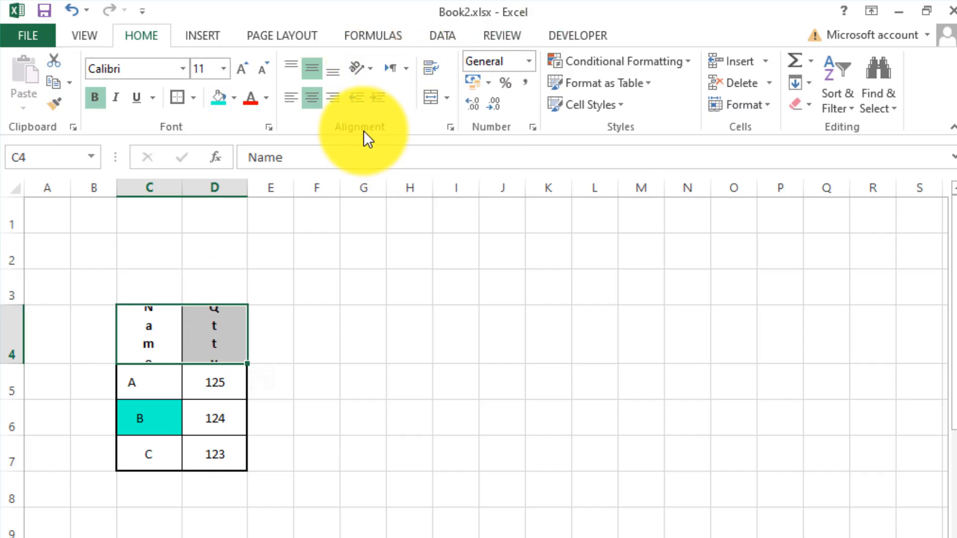
pyautogui.doubleClick(11, 364)
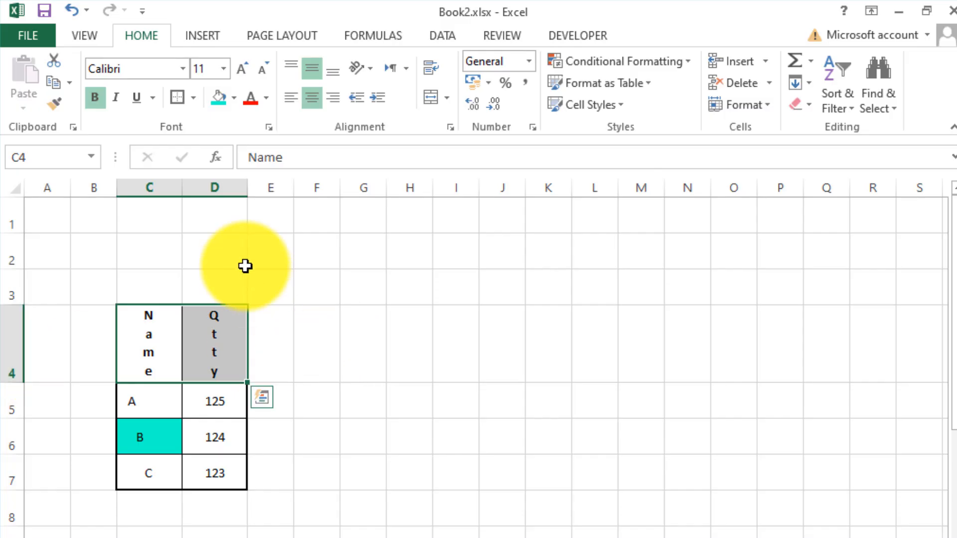
# Narrow columns C and D equally and center the contents of column C horizontally.
pyautogui.moveTo(214, 188); pyautogui.dragTo(145, 188)
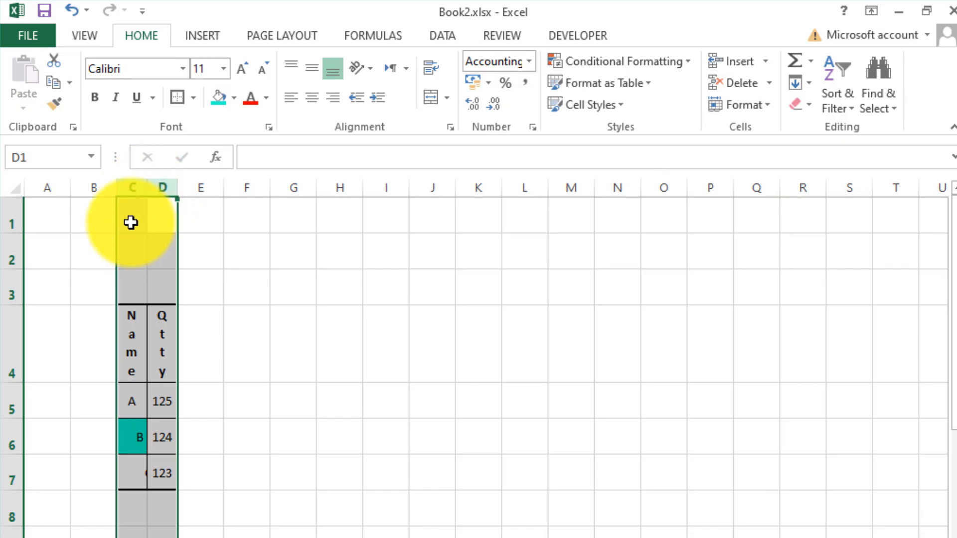
pyautogui.click(132, 186)
pyautogui.click(313, 99)
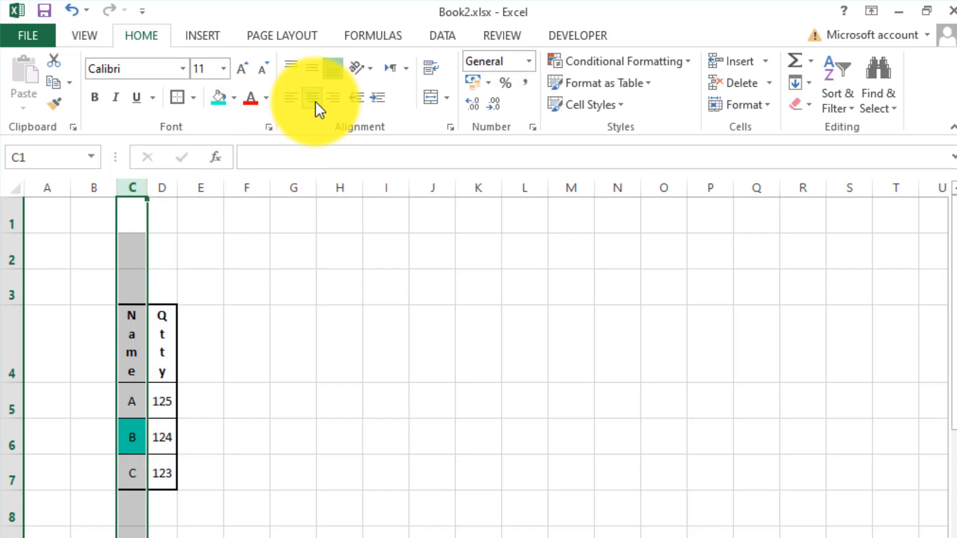
pyautogui.click(226, 320)
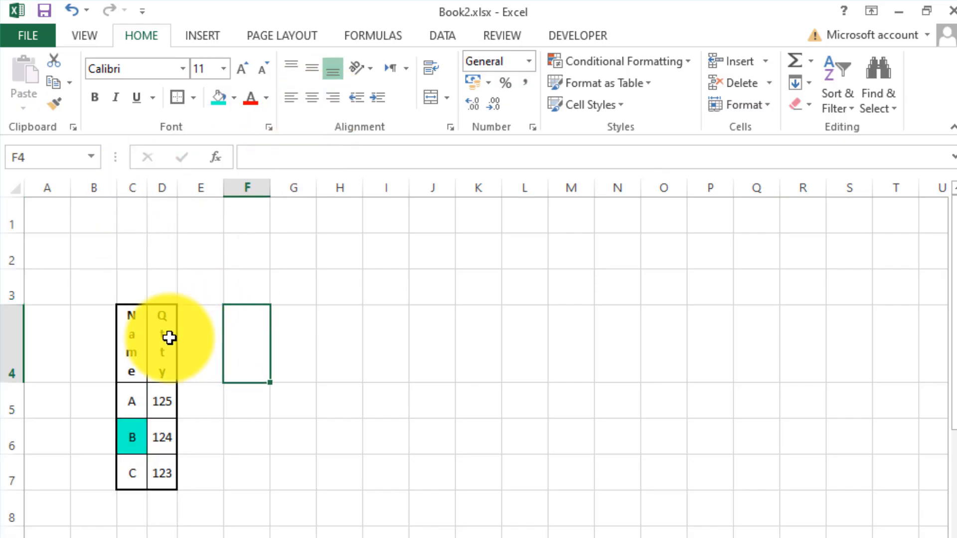
# Apply Rotate Text Down to the Name and Qtty headers in C4:D4.
pyautogui.moveTo(137, 339); pyautogui.dragTo(162, 338)
pyautogui.hotkey('ctrl', 'b')
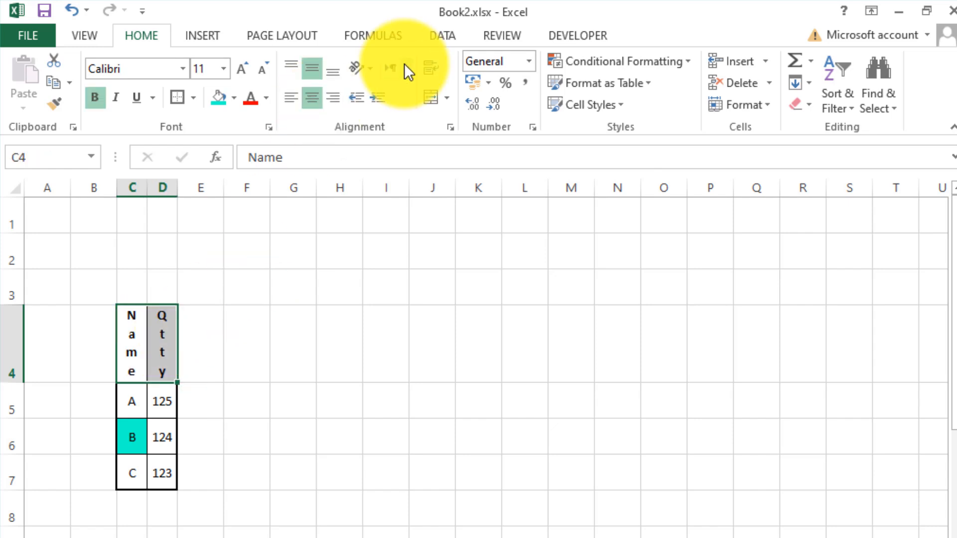
pyautogui.click(370, 68)
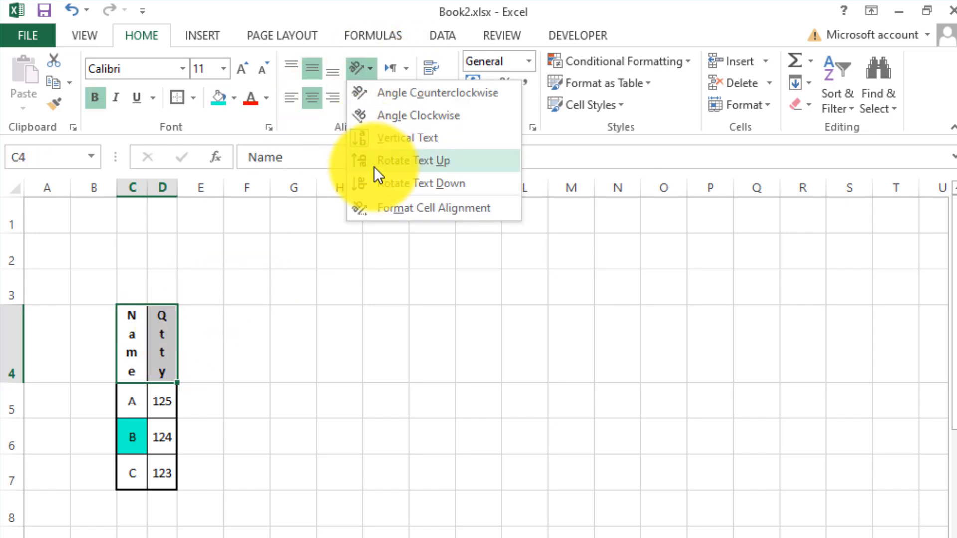
pyautogui.click(382, 178)
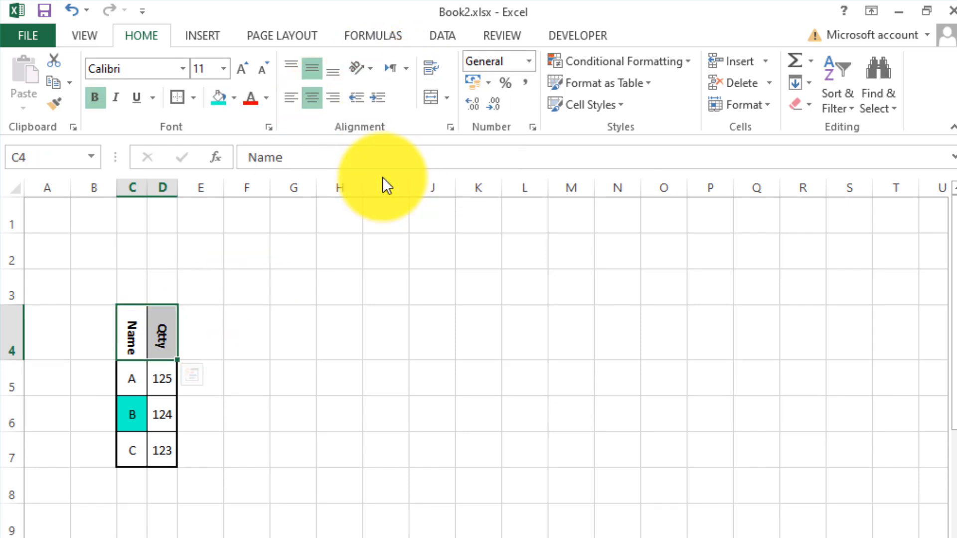
# Change the orientation of the headers in C4:D4 to Rotate Text Up.
pyautogui.click(370, 68)
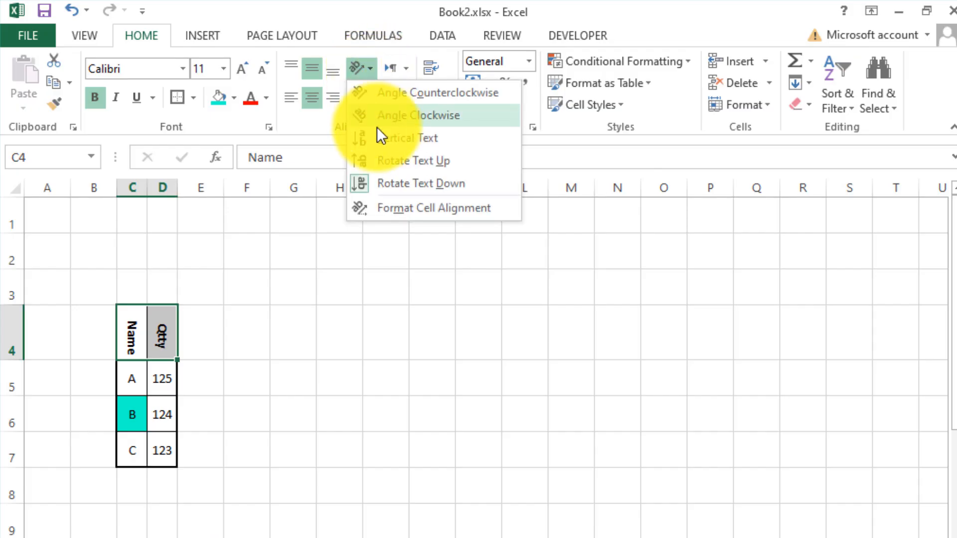
pyautogui.click(375, 157)
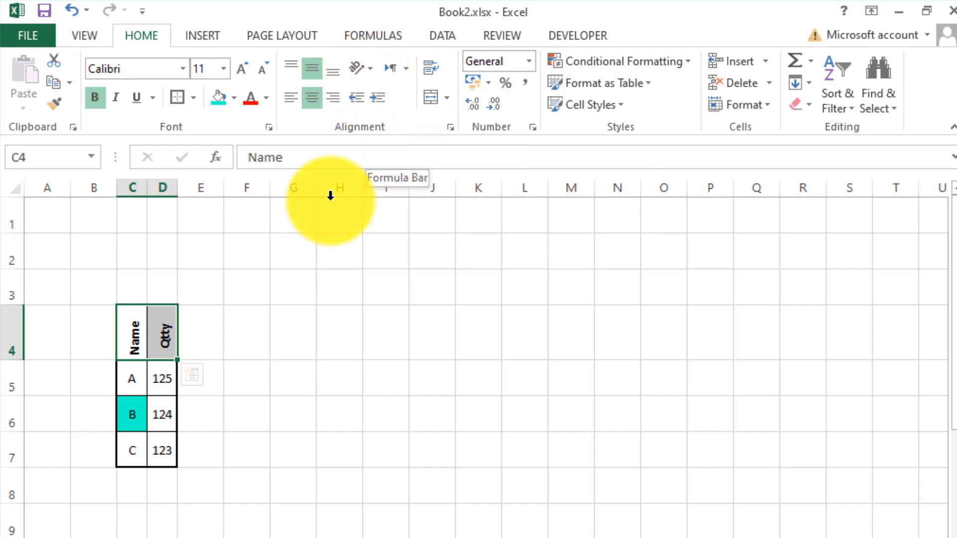
pyautogui.click(287, 252)
pyautogui.moveTo(130, 330); pyautogui.dragTo(154, 335)
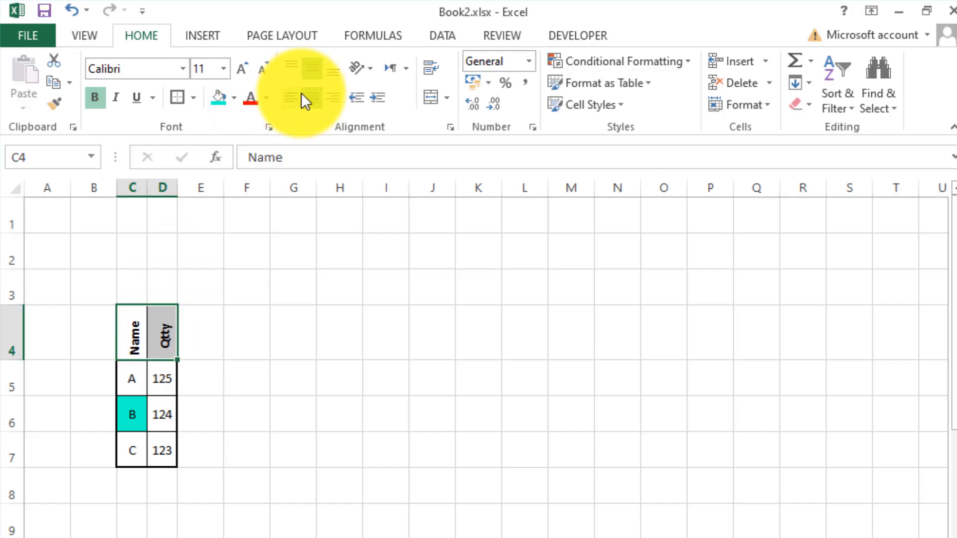
pyautogui.click(239, 347)
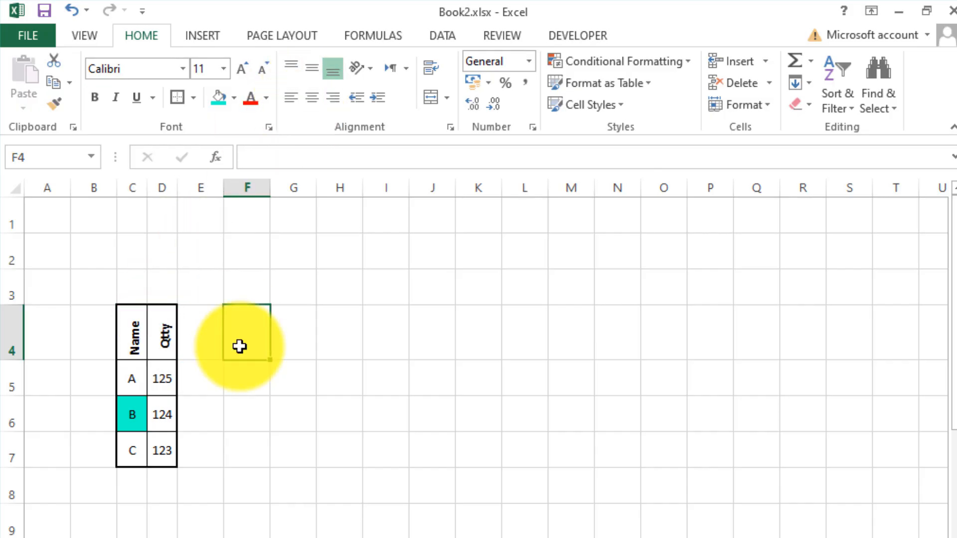